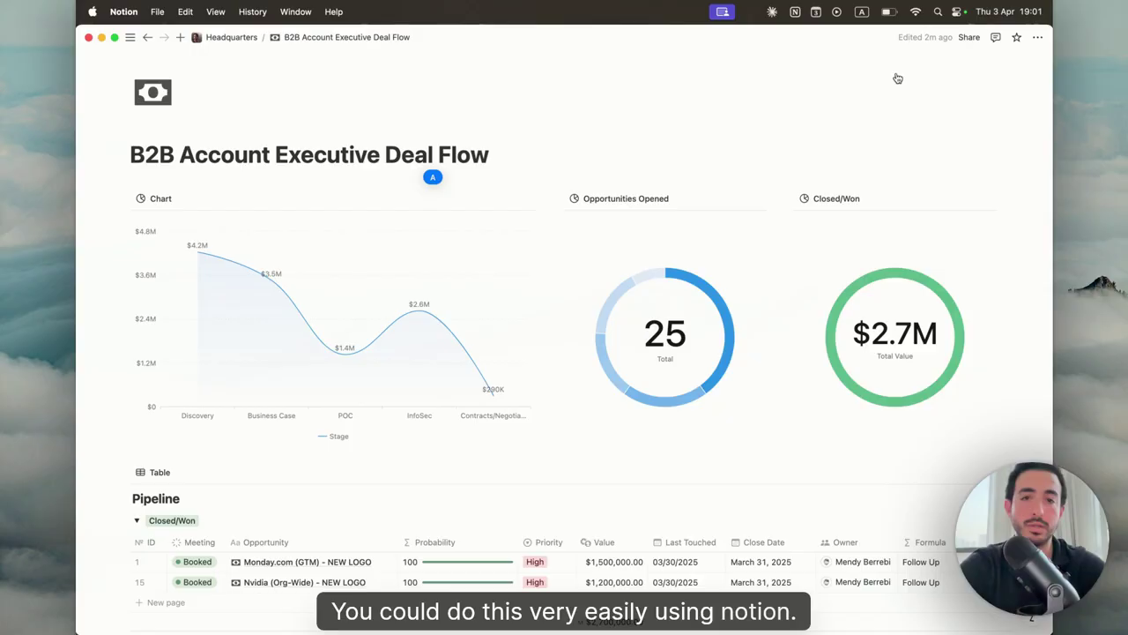
pyautogui.click(399, 153)
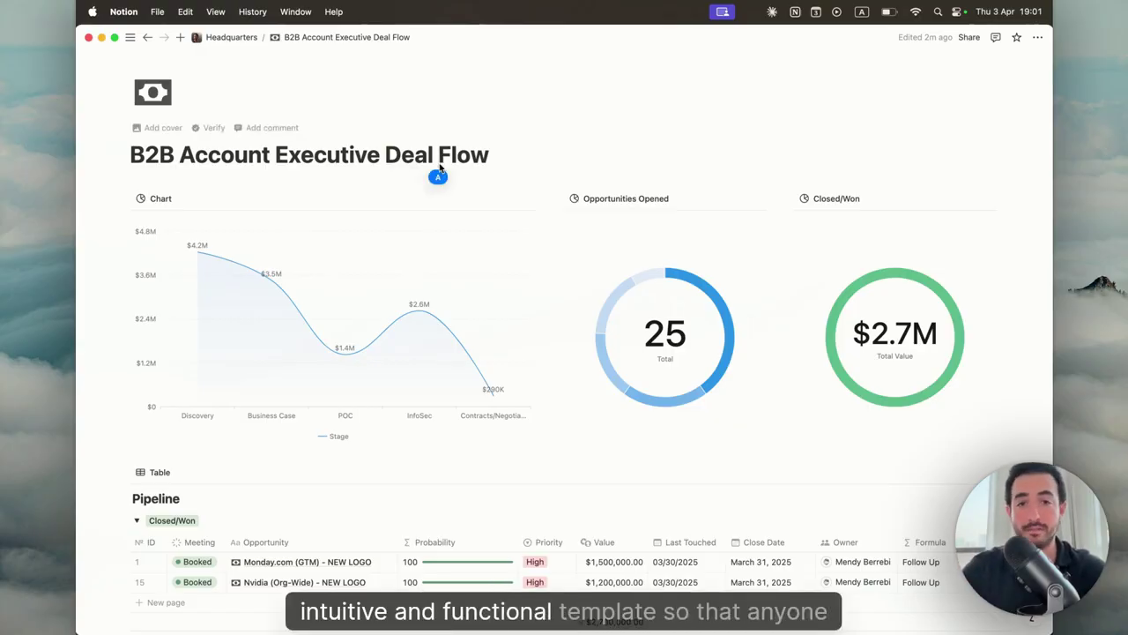
pyautogui.click(440, 165)
pyautogui.click(451, 164)
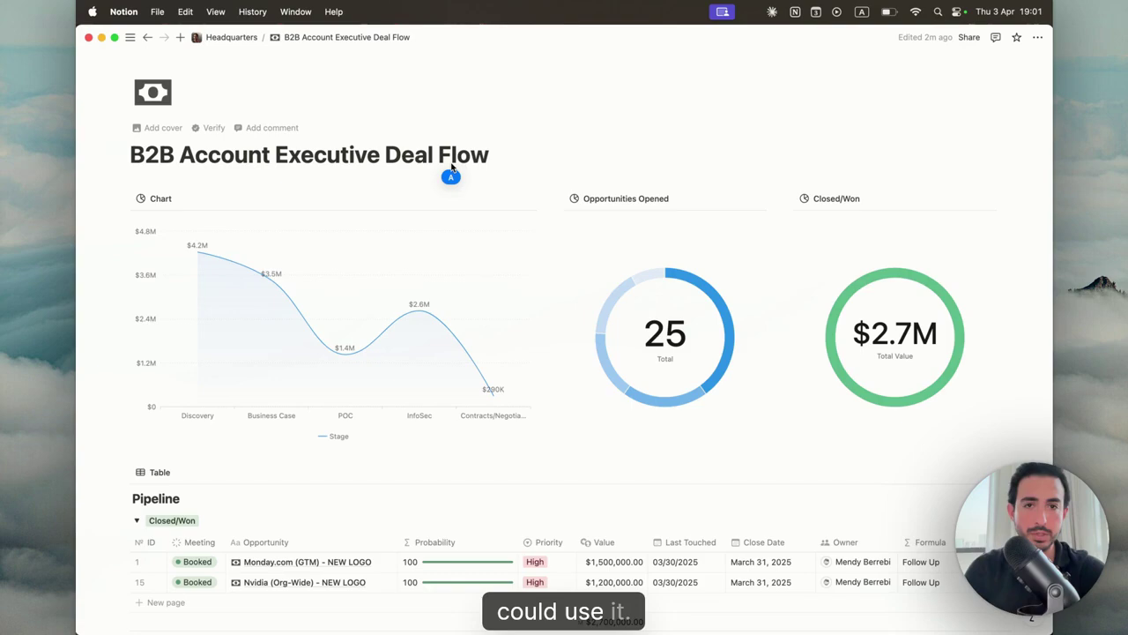
pyautogui.click(468, 163)
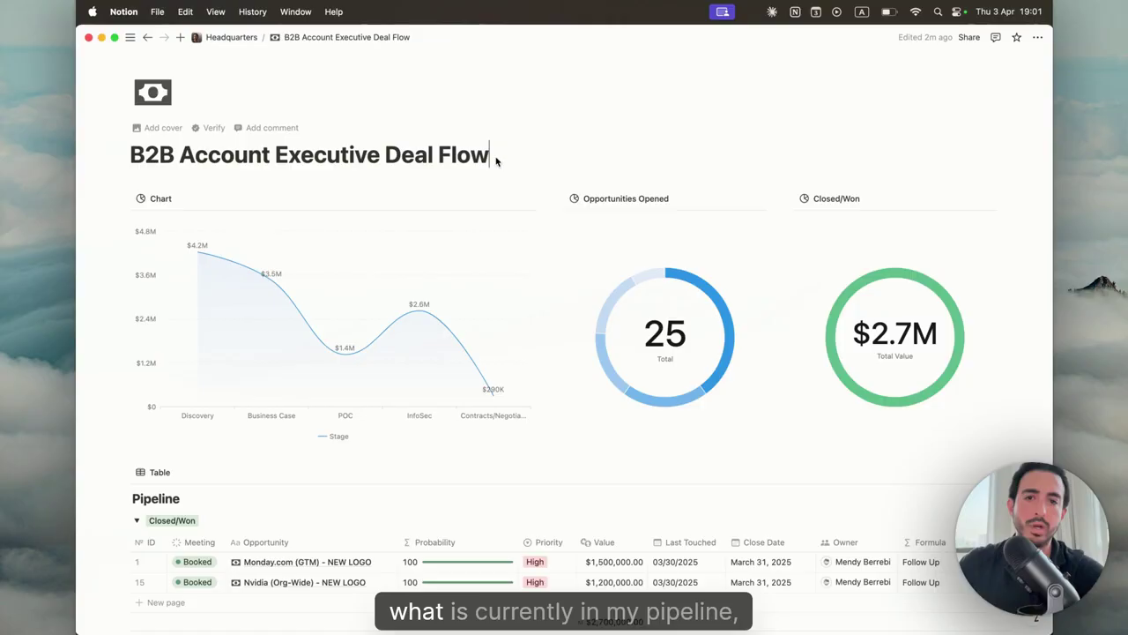
pyautogui.click(496, 159)
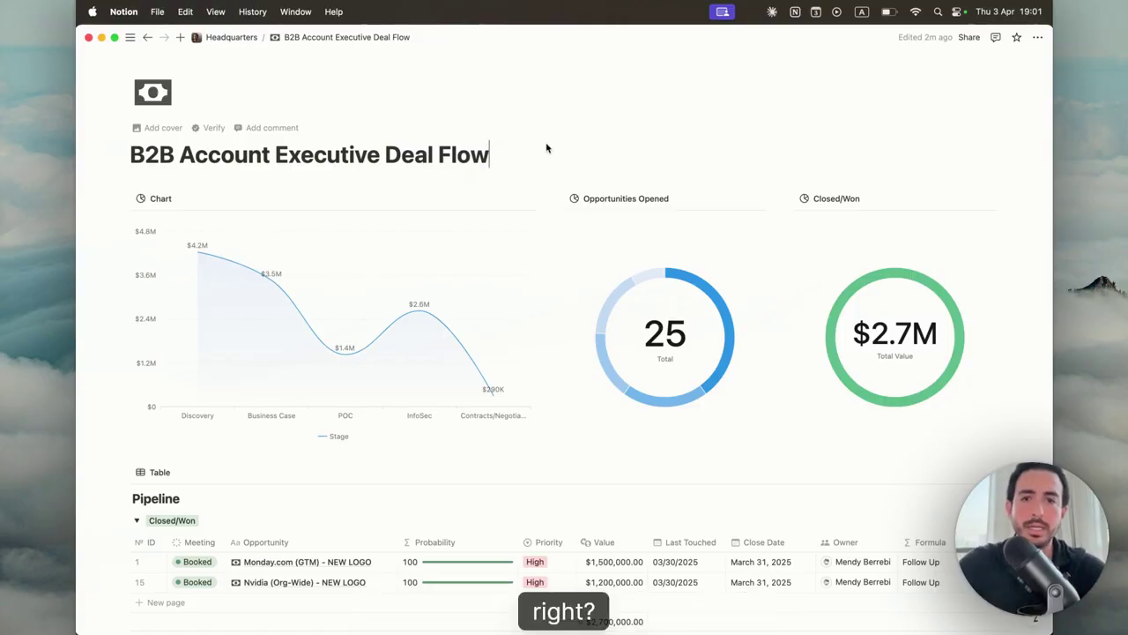
pyautogui.moveTo(297, 362)
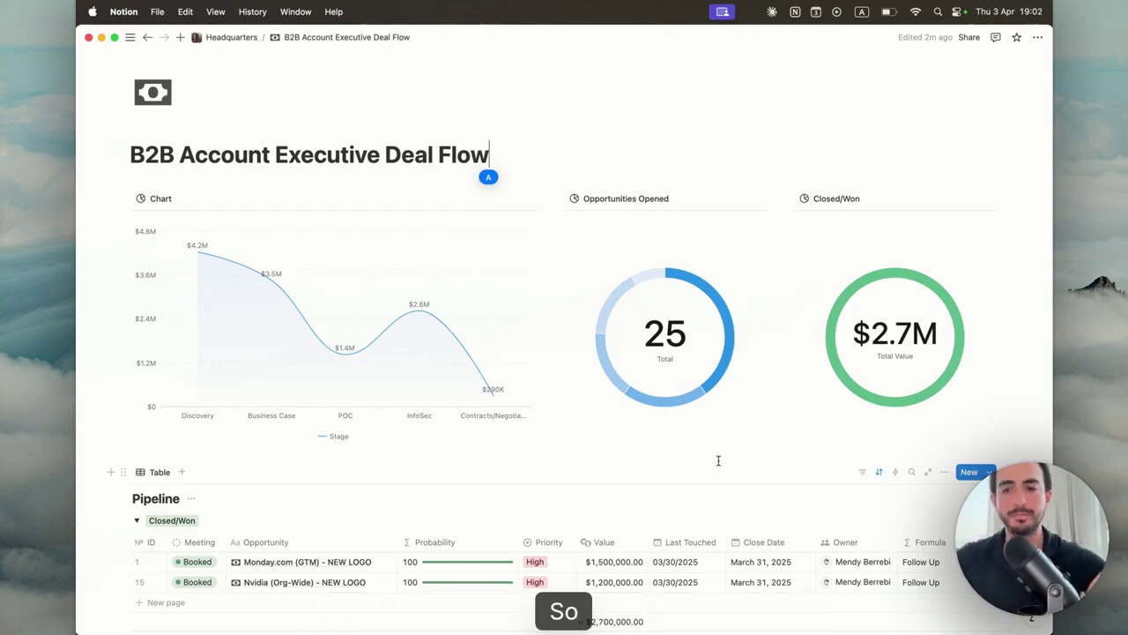
# - Collapse the Closed/Won group in the Pipeline table
pyautogui.scroll(-8, 719, 460)
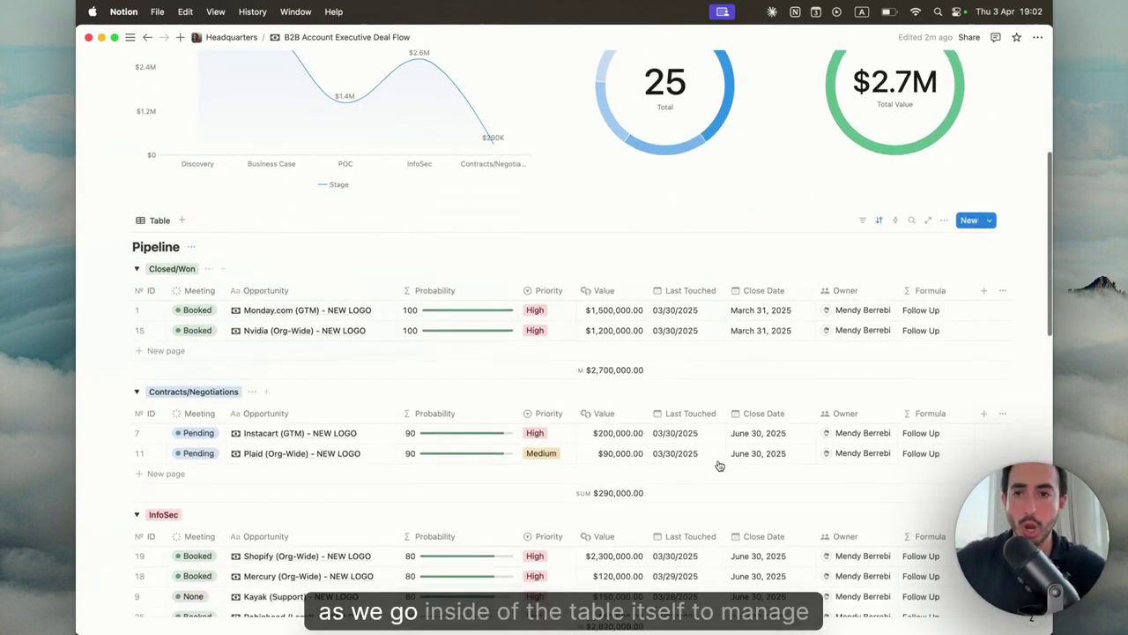
pyautogui.scroll(-2, 718, 465)
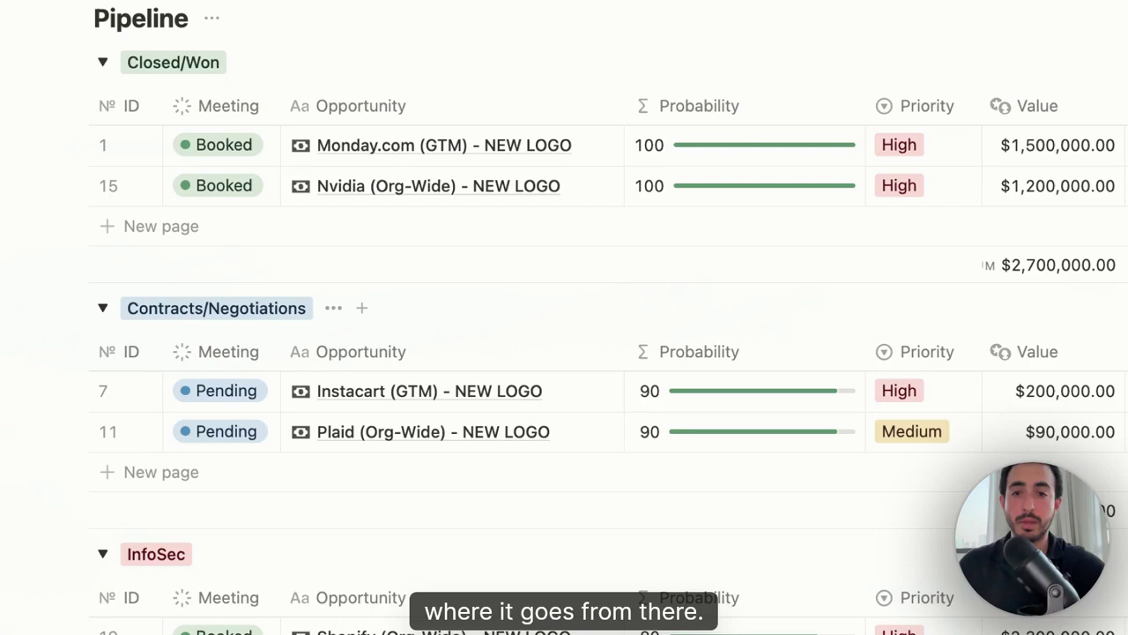
pyautogui.click(101, 62)
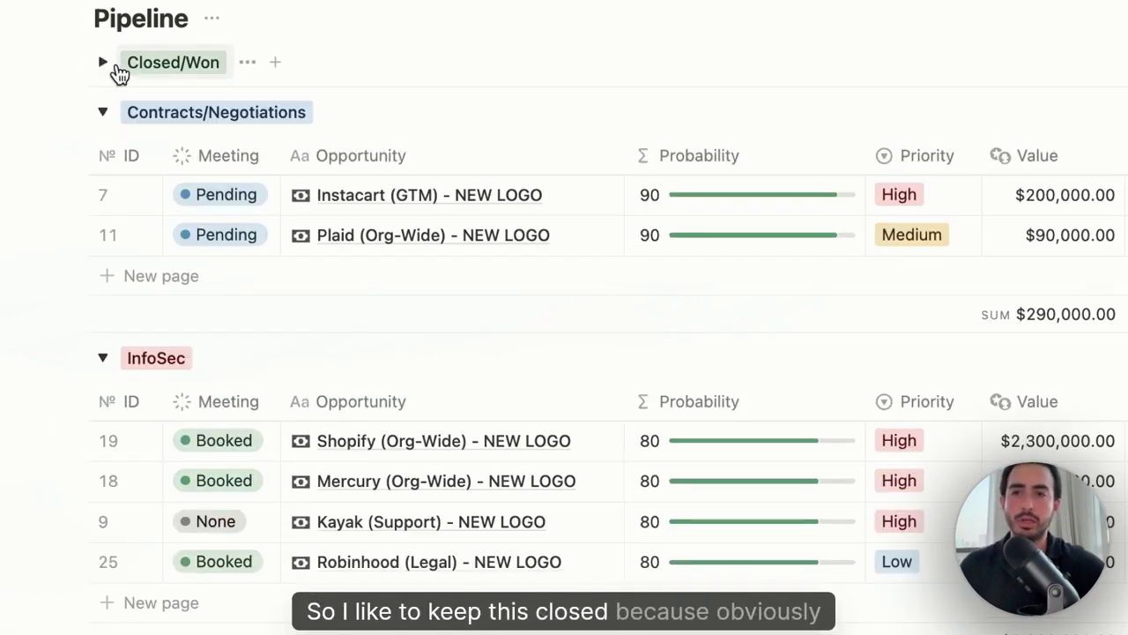
# - Examine the opportunities in the remaining pipeline stages, from Contracts/Negotiations through InfoSec, POC and Business Case to Discovery
pyautogui.scroll(-2, 209, 161)
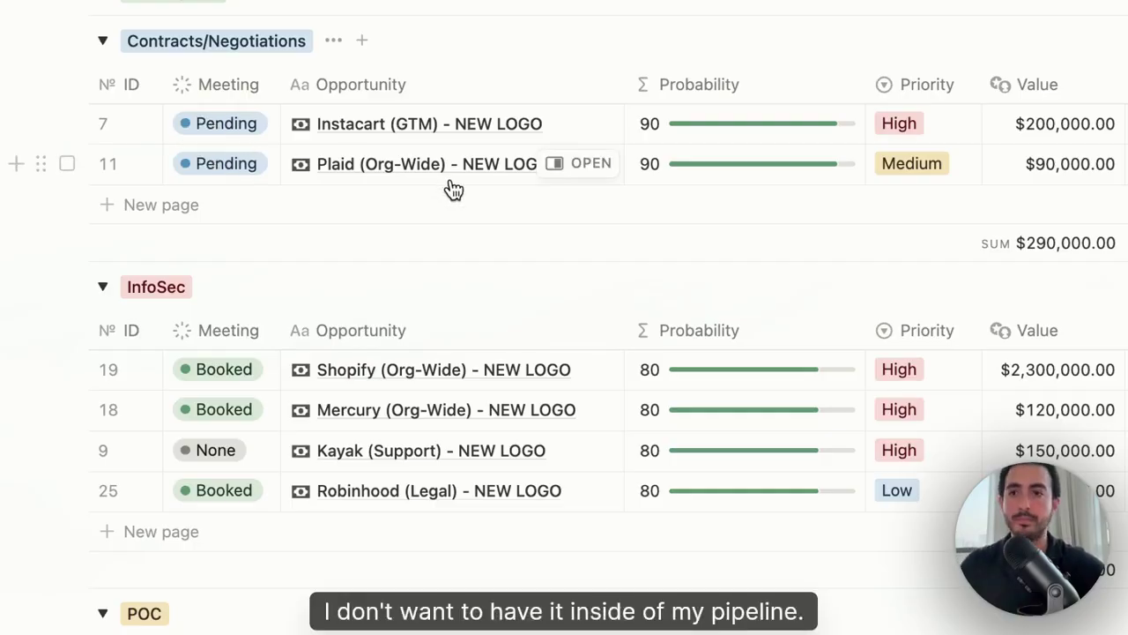
pyautogui.scroll(1, 454, 190)
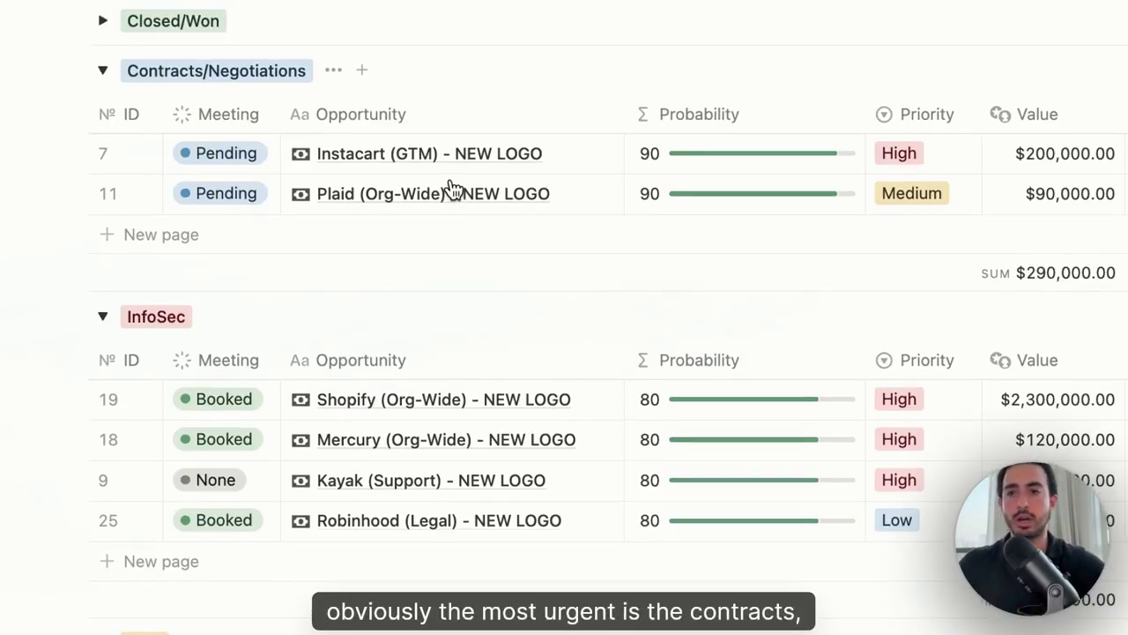
pyautogui.scroll(-4, 464, 294)
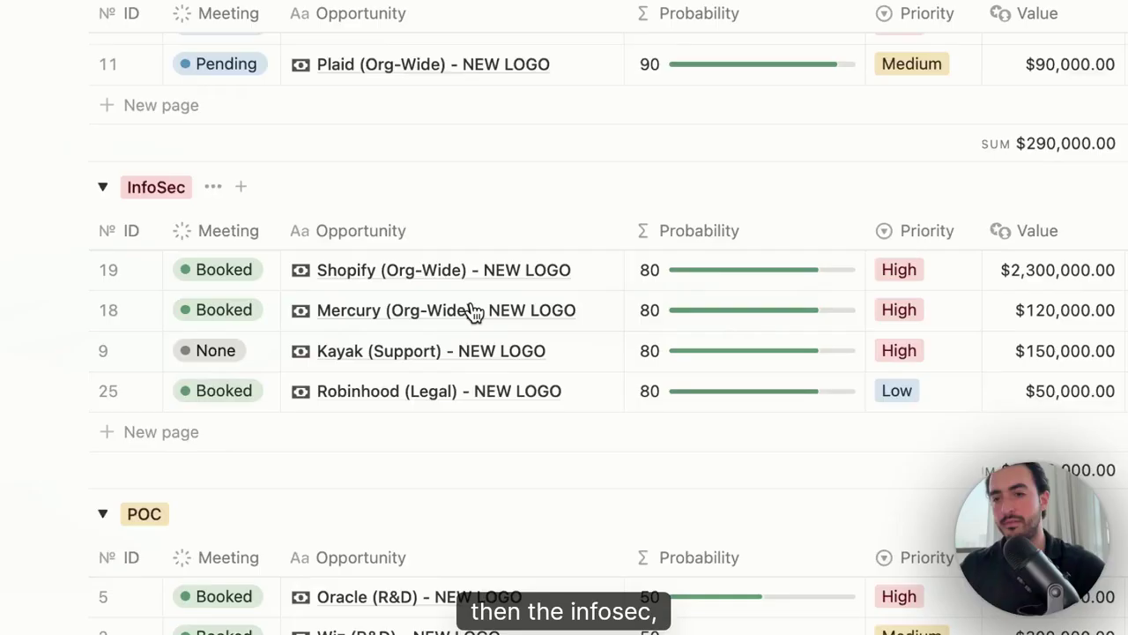
pyautogui.scroll(-15, 472, 310)
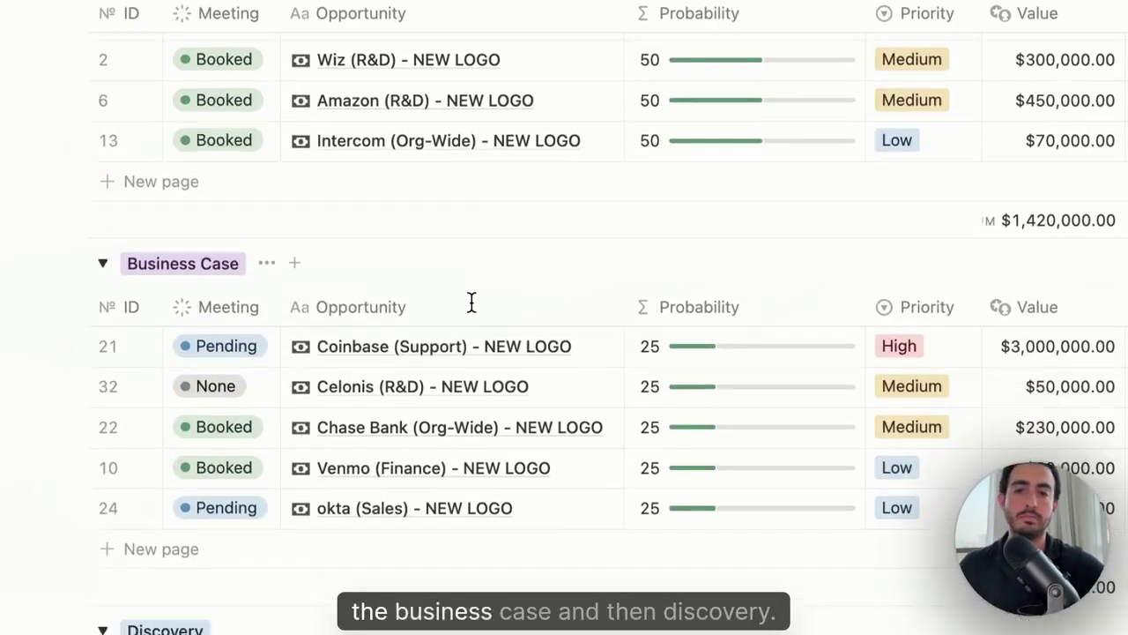
pyautogui.scroll(-10, 471, 302)
pyautogui.scroll(5, 521, 440)
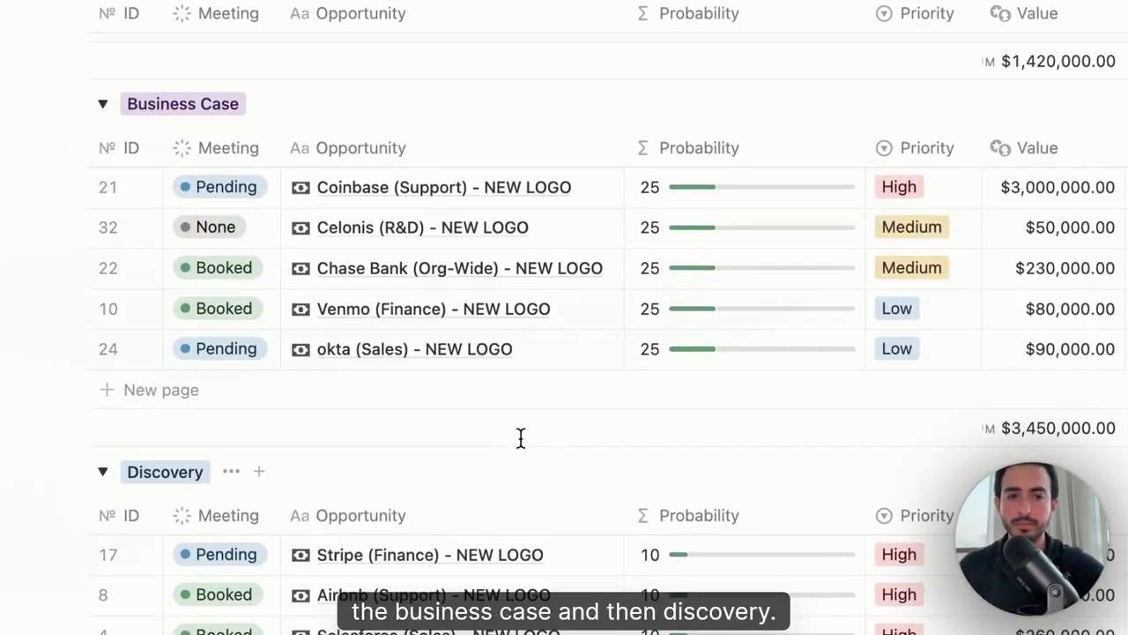
pyautogui.scroll(9, 521, 438)
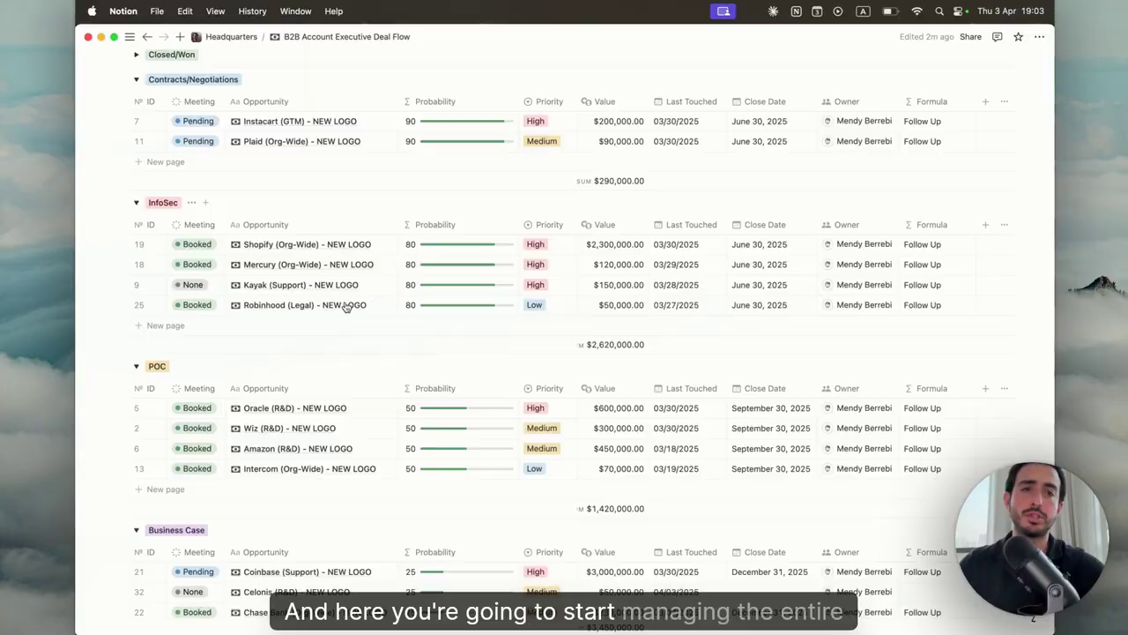
pyautogui.scroll(2, 346, 306)
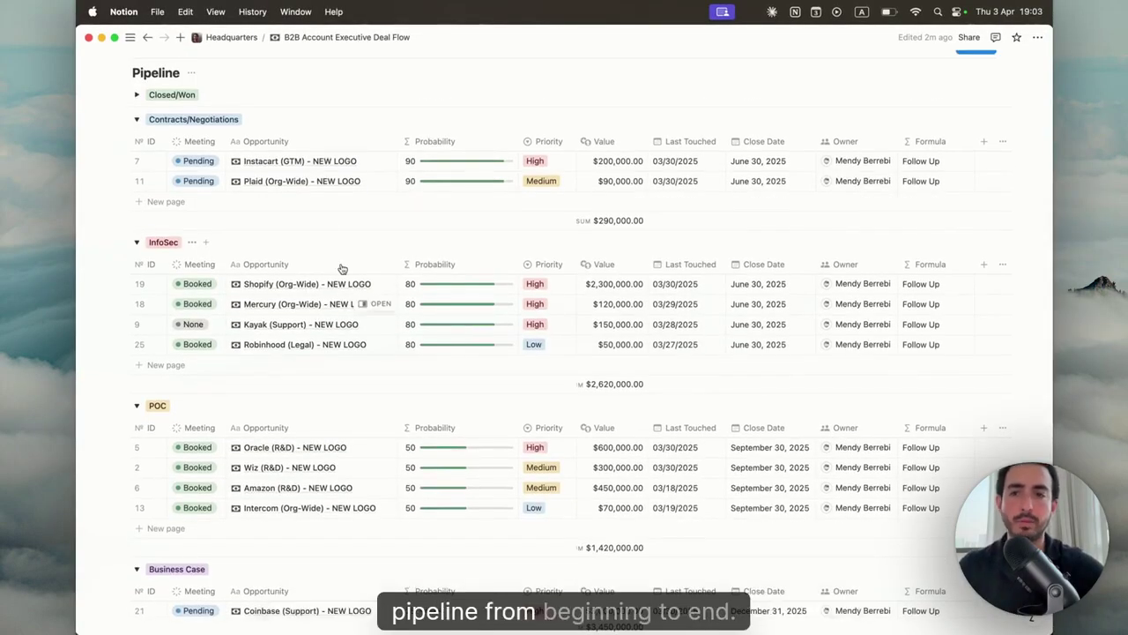
# - Expand the Closed/Won group and open the Monday.com (GTM) - NEW LOGO opportunity page
pyautogui.click(137, 95)
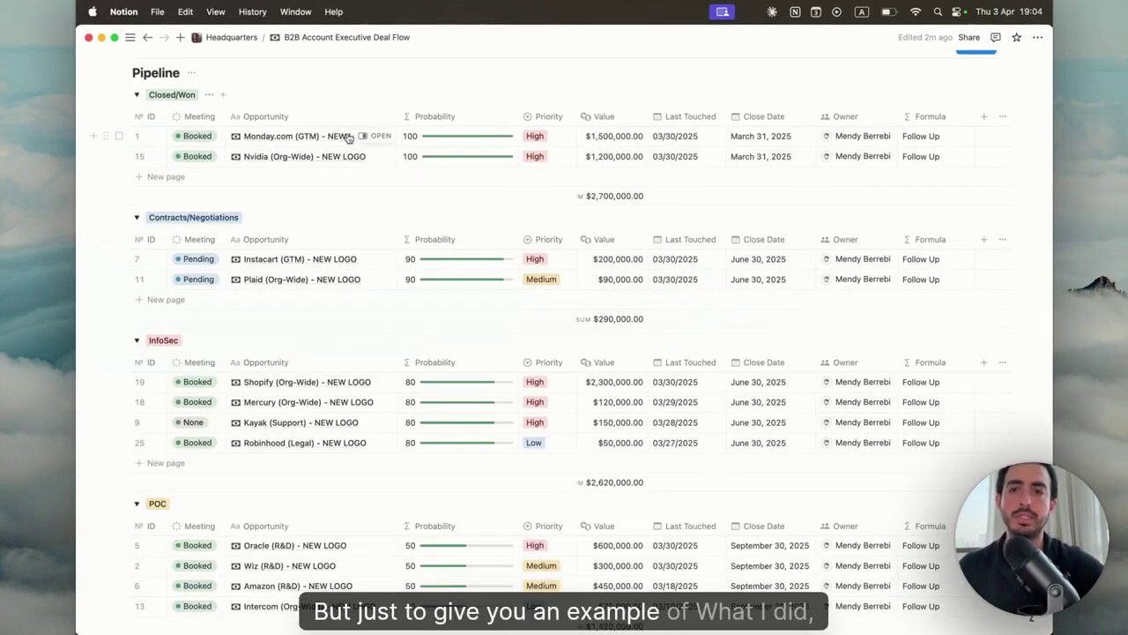
pyautogui.click(384, 138)
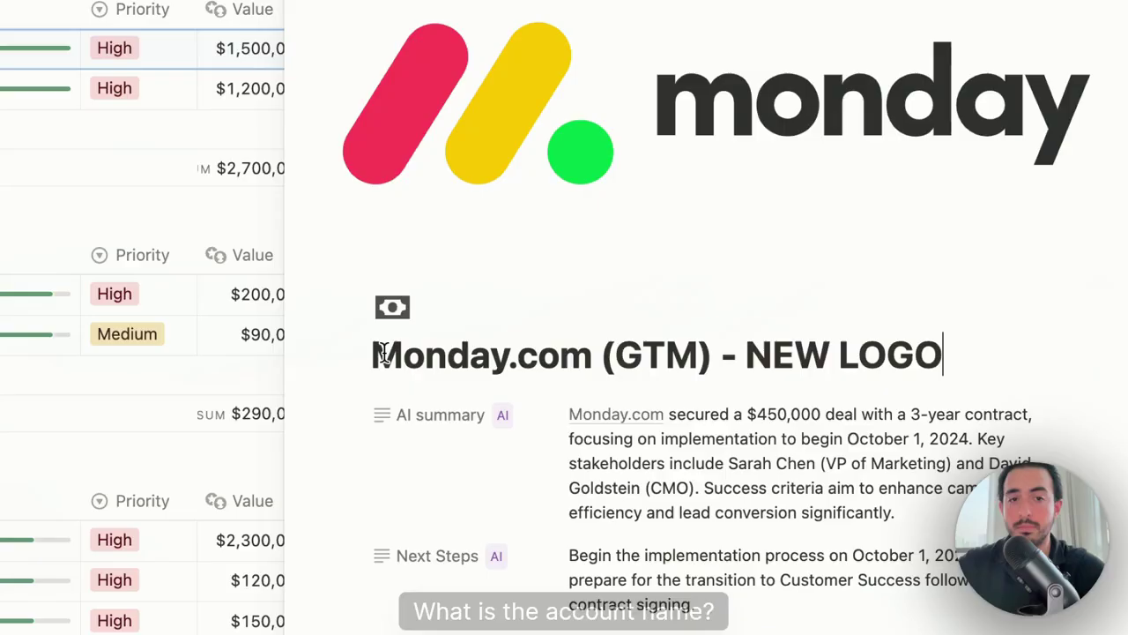
# - Highlight the account name, the department and the business type one after another in the opportunity's title
pyautogui.moveTo(378, 353); pyautogui.dragTo(602, 353)
pyautogui.click(600, 353)
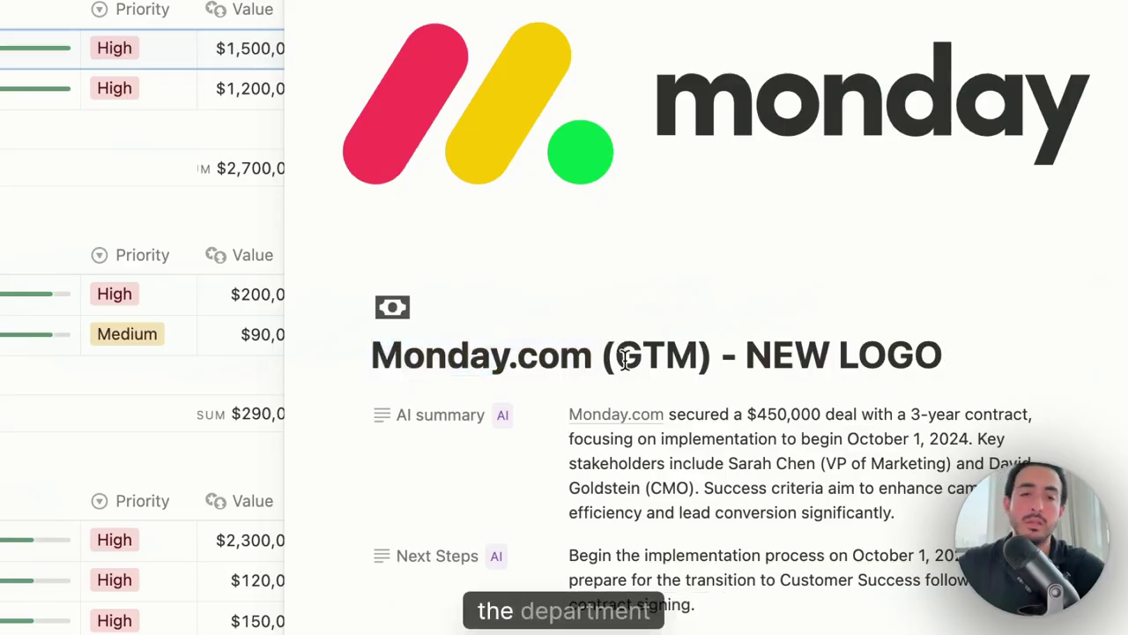
pyautogui.doubleClick(675, 355)
pyautogui.click(693, 354)
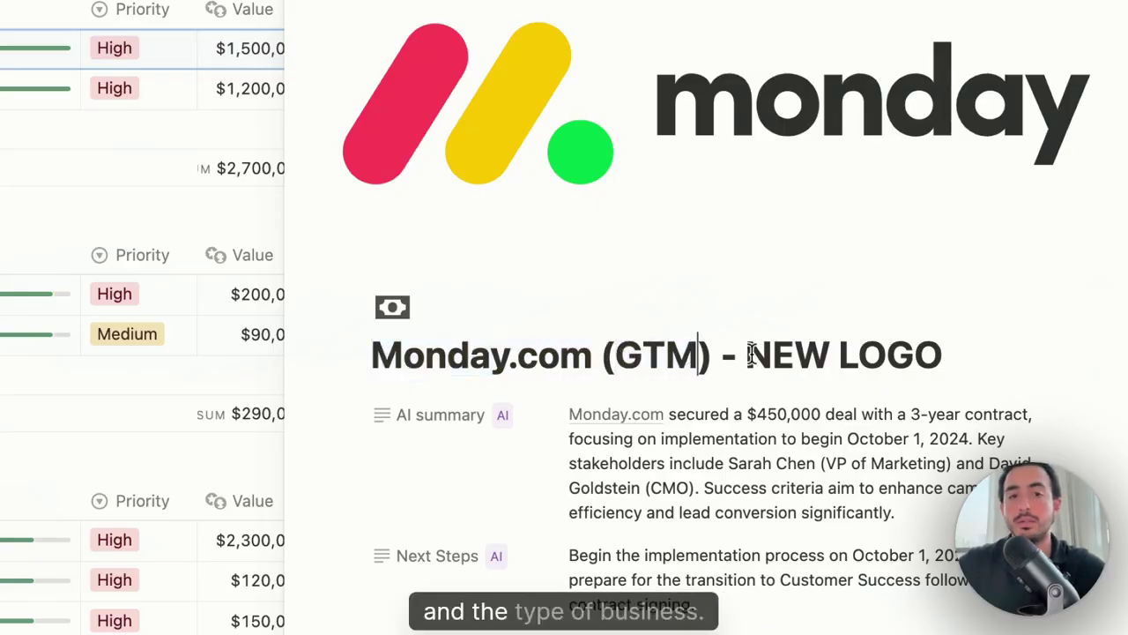
pyautogui.moveTo(746, 354); pyautogui.dragTo(999, 352)
pyautogui.click(999, 353)
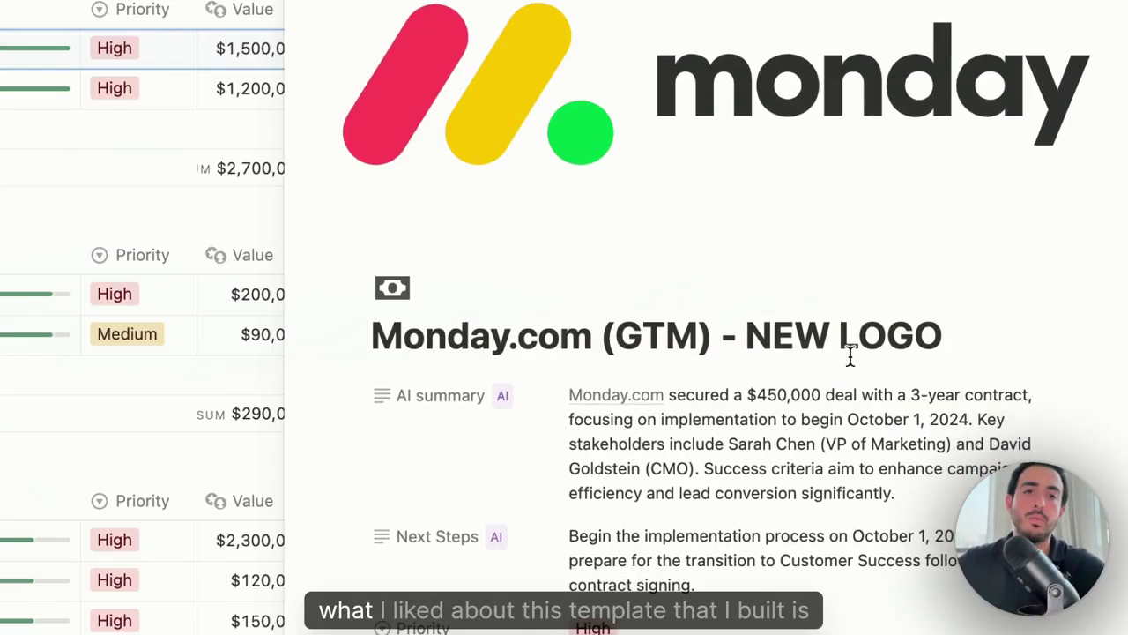
# - Copy the AI-generated Next Steps text of the Monday.com opportunity to the clipboard
pyautogui.scroll(-5, 850, 360)
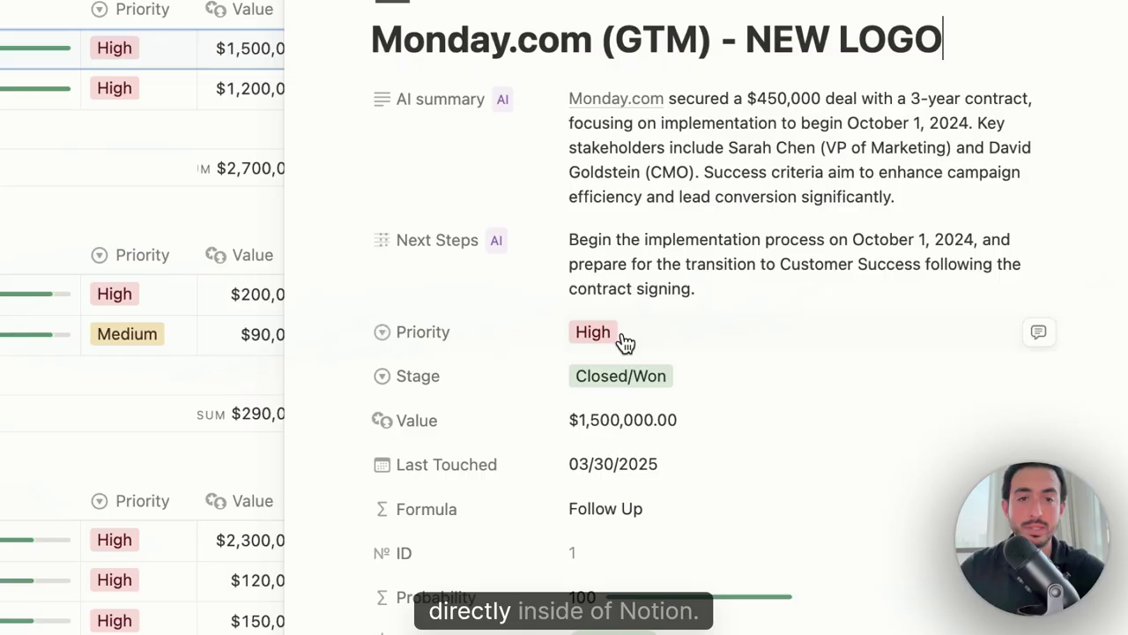
pyautogui.scroll(-1, 625, 356)
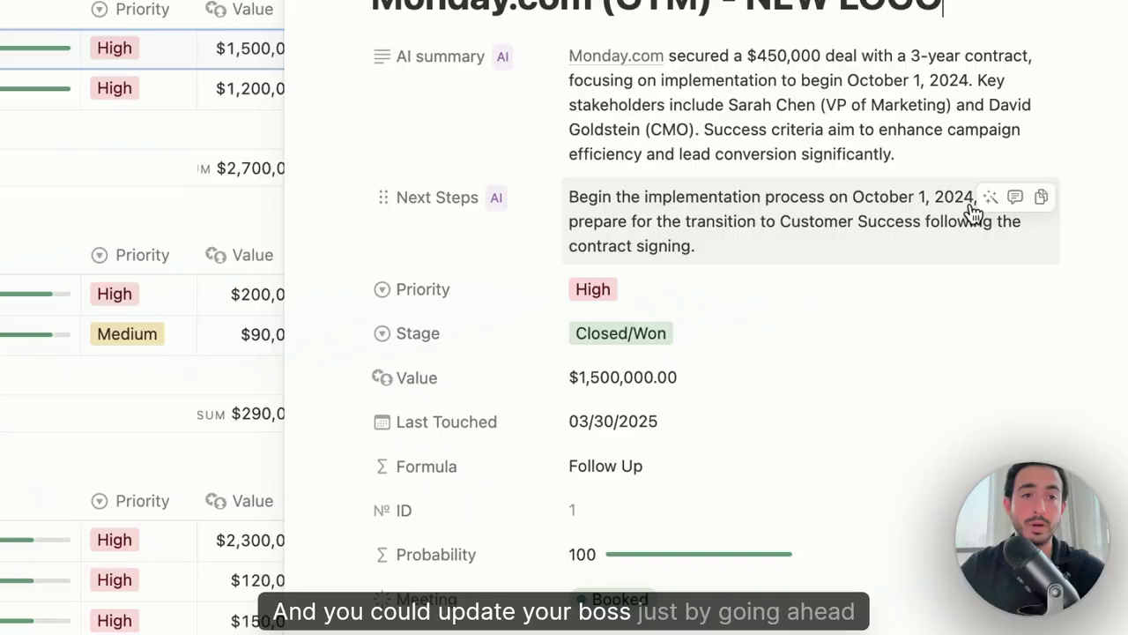
pyautogui.click(1041, 197)
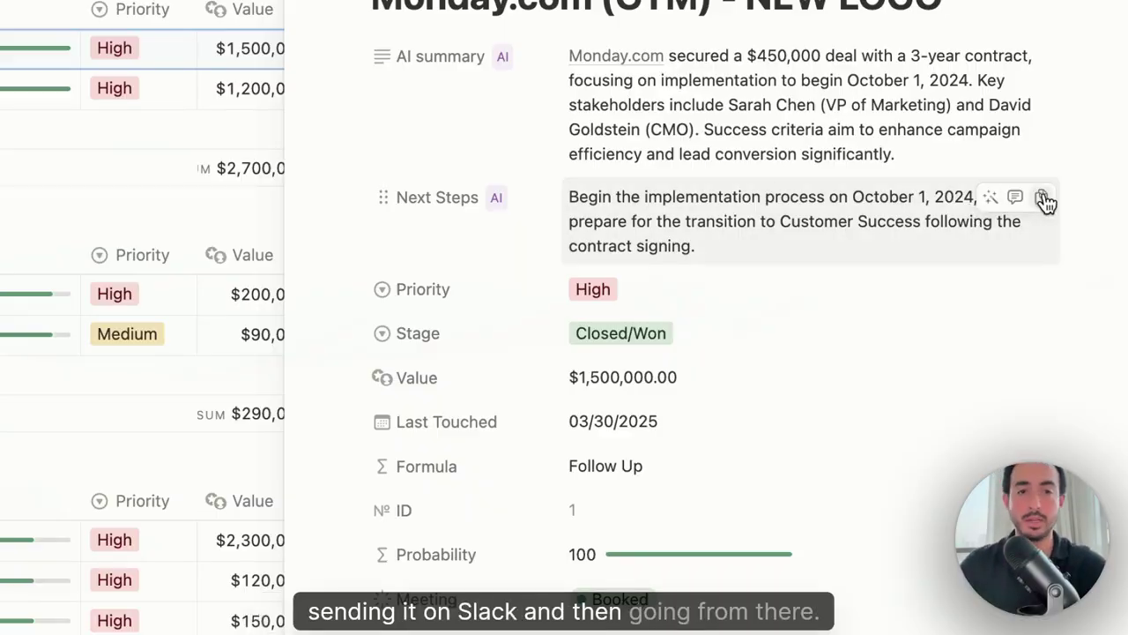
# - Check the remaining properties of the Monday.com opportunity, close its page and return to the Pipeline table
pyautogui.scroll(-2, 940, 484)
pyautogui.scroll(-1, 941, 480)
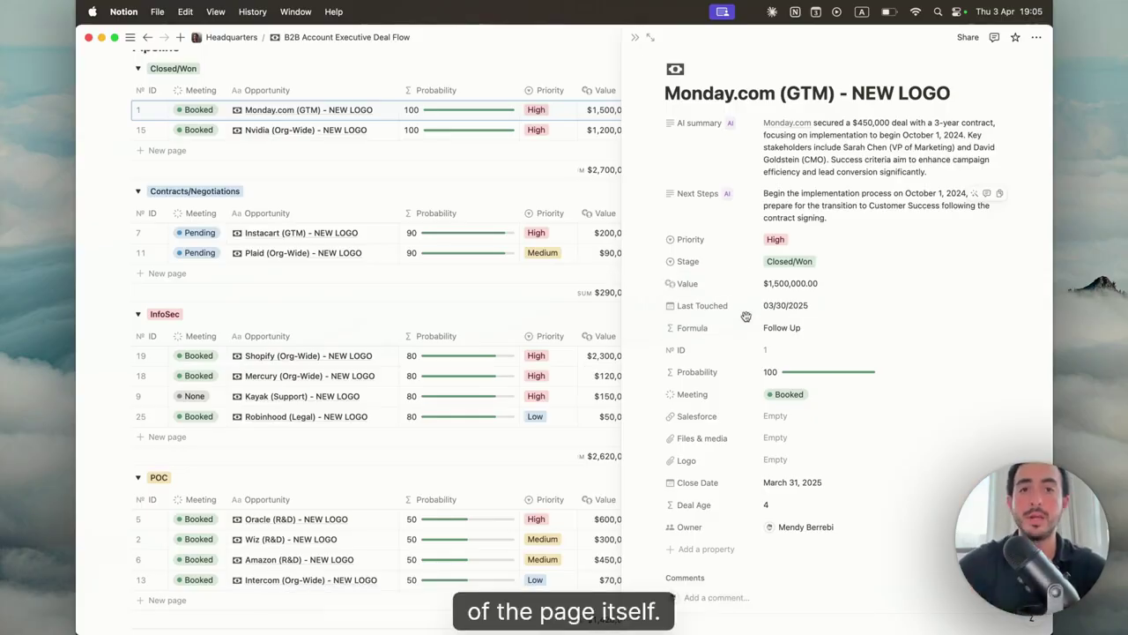
pyautogui.click(633, 40)
pyautogui.scroll(1, 327, 167)
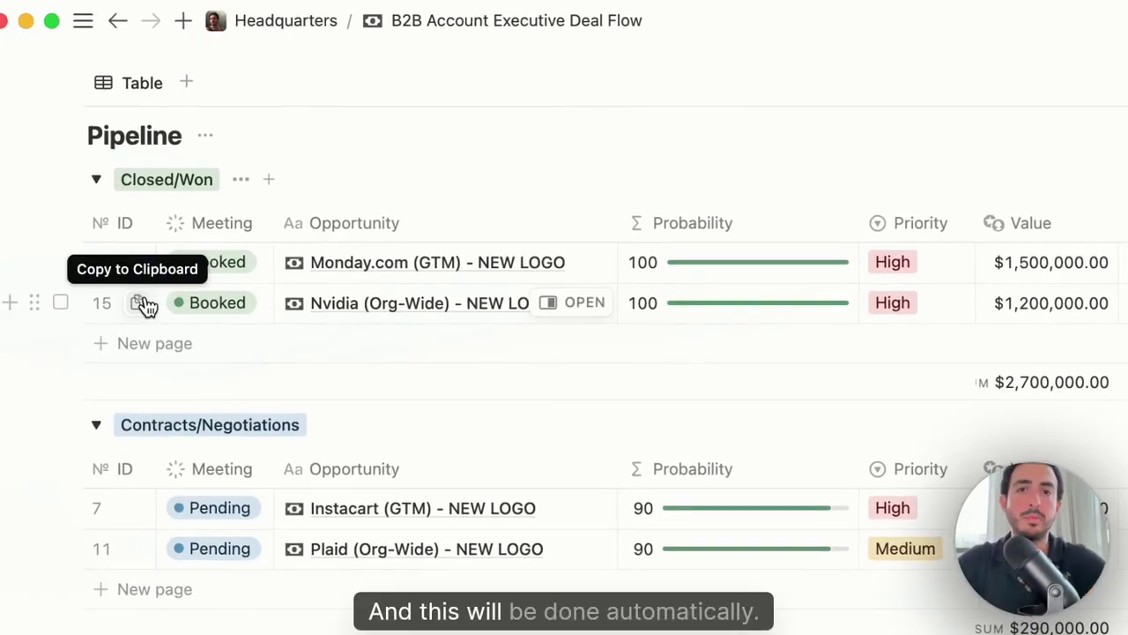
# - View the available Meeting status options and Priority options for the Monday.com opportunity in the Closed/Won group
pyautogui.click(212, 262)
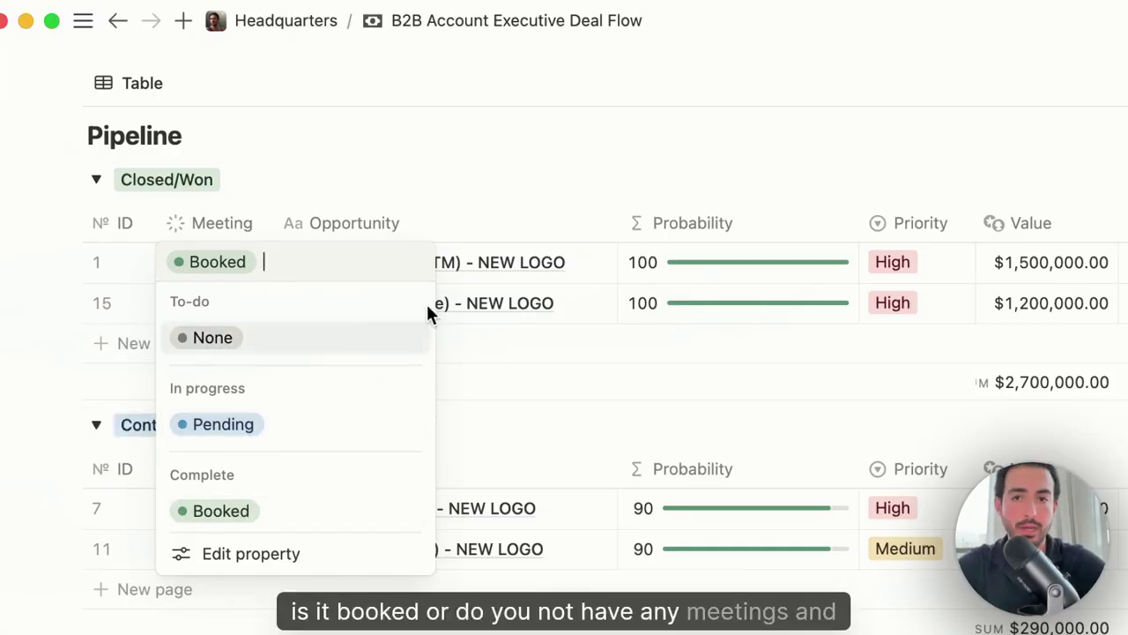
pyautogui.press('Escape')
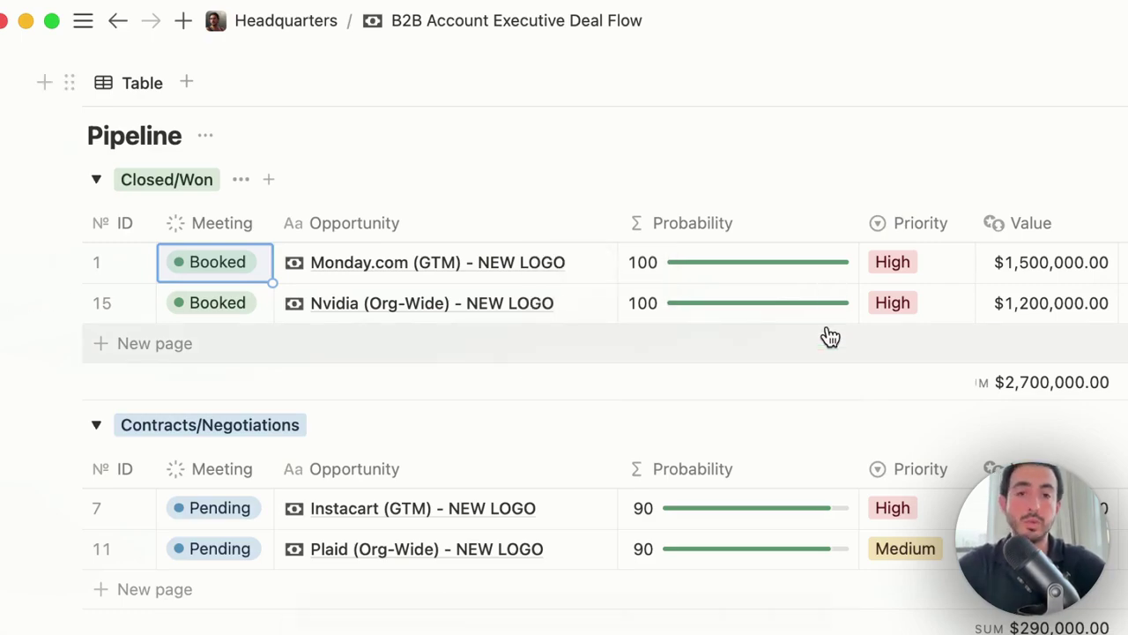
pyautogui.click(352, 172)
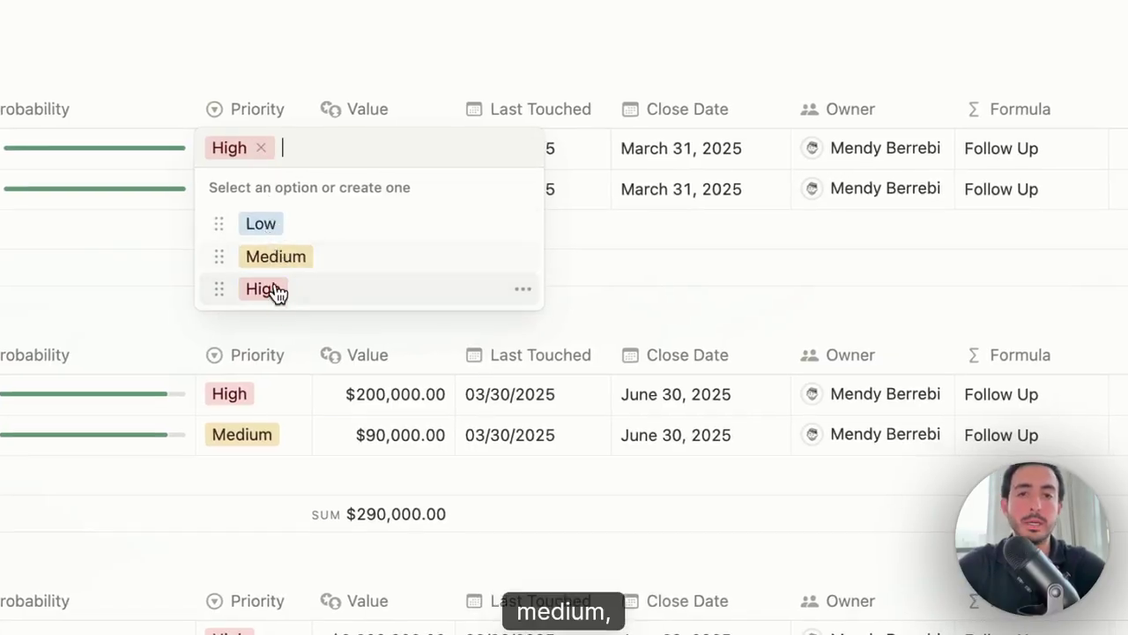
pyautogui.click(244, 103)
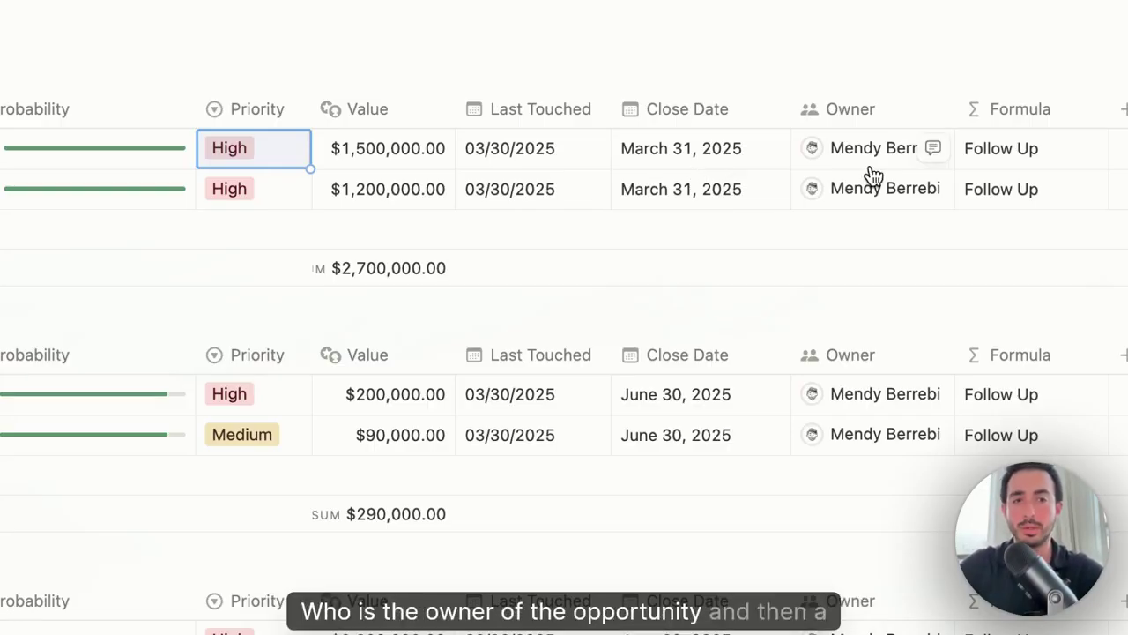
# - Inspect the follow-up formula behind the Monday.com row's Formula property, and close the formula editor
pyautogui.click(1010, 167)
pyautogui.press('Escape')
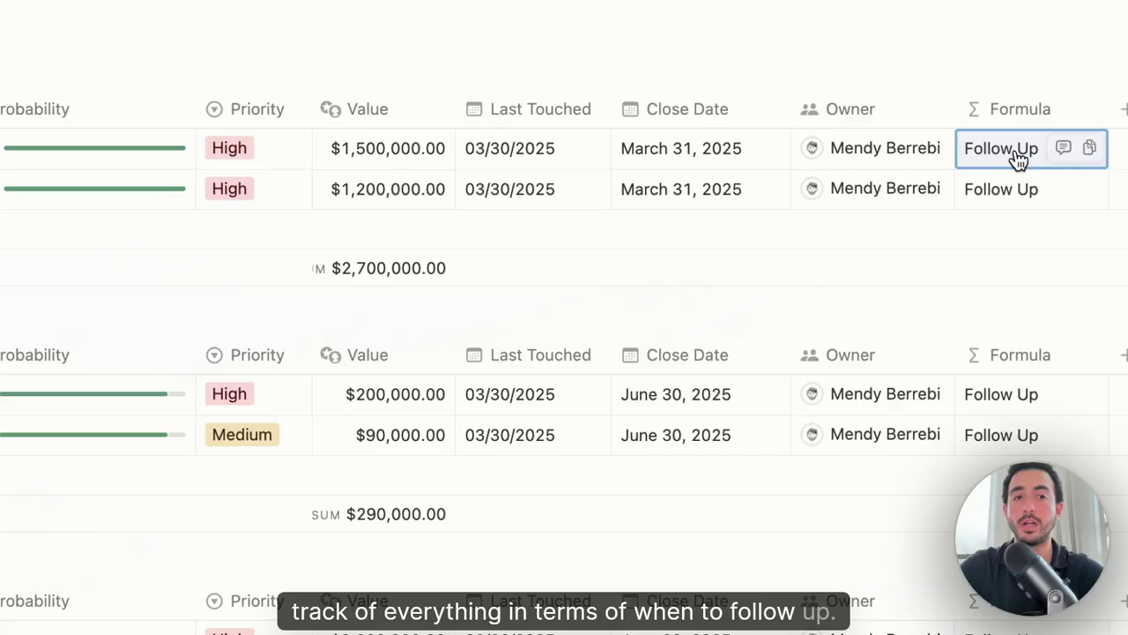
pyautogui.click(1018, 157)
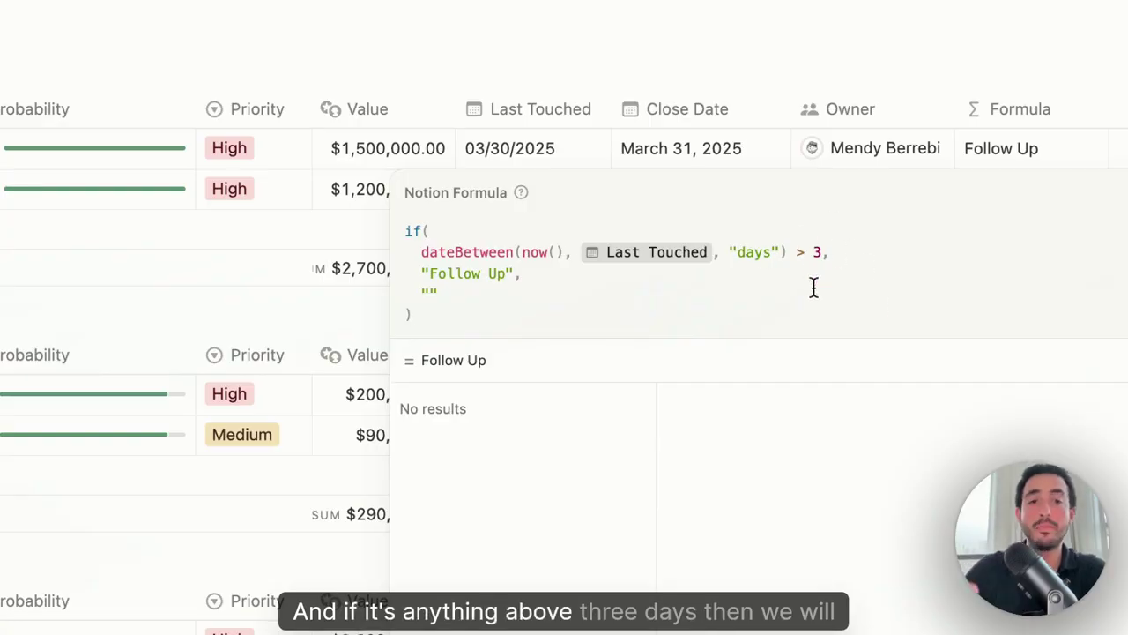
pyautogui.press('Escape')
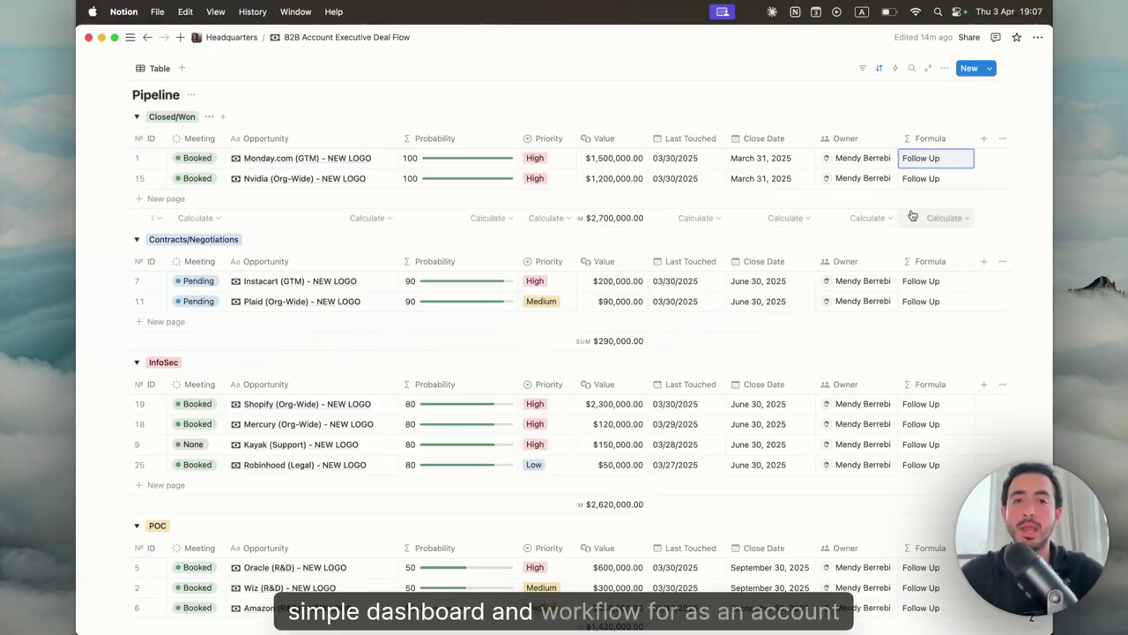
pyautogui.scroll(-1, 995, 241)
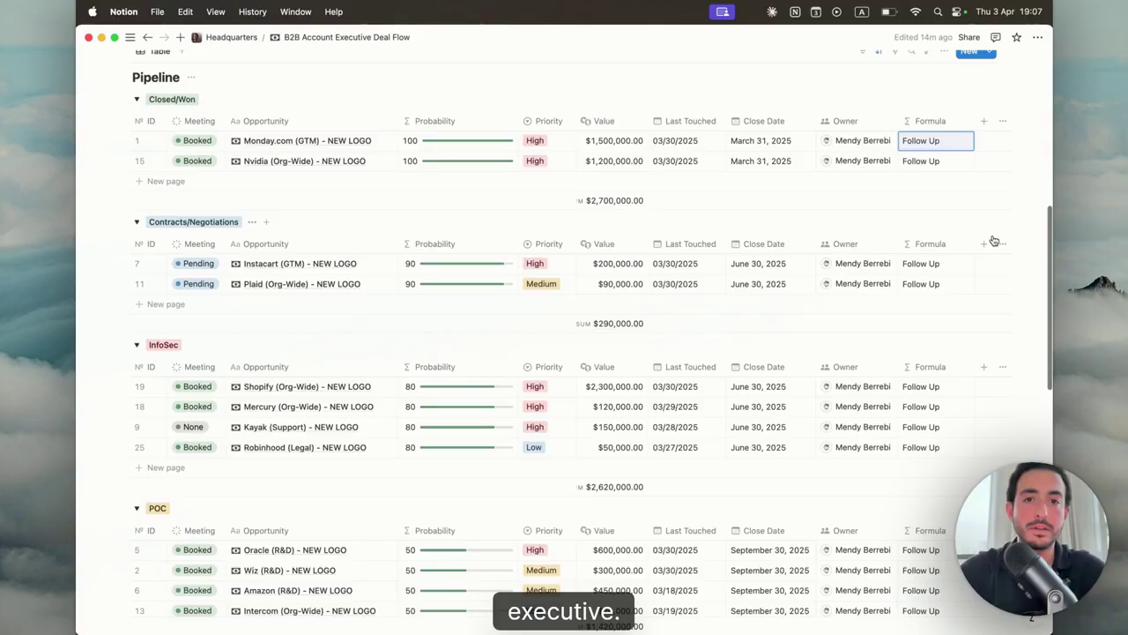
pyautogui.scroll(2, 990, 235)
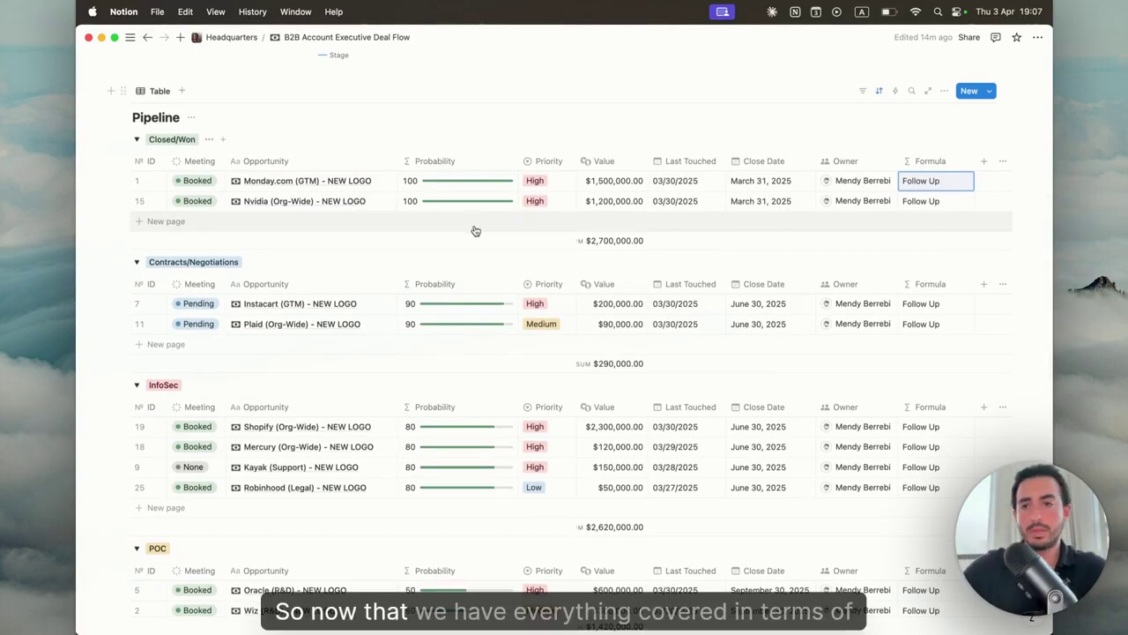
pyautogui.scroll(-1, 451, 226)
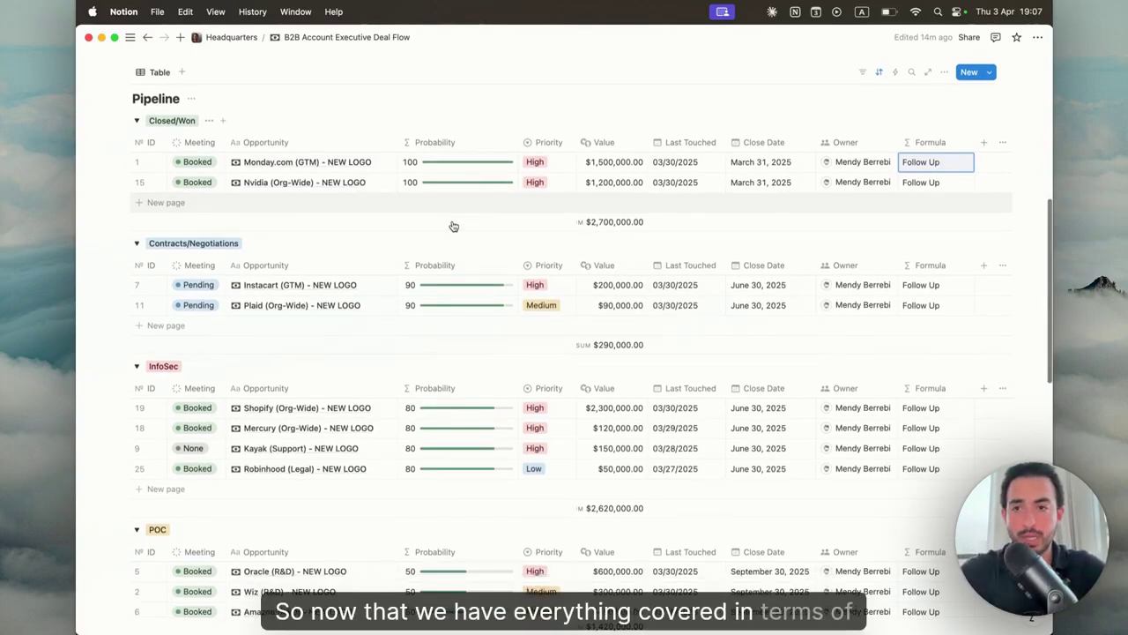
# - Open the Monday.com opportunity in the Closed/Won group and examine its Salesforce, Files & media, Logo, Deal Age and Owner properties
pyautogui.click(374, 162)
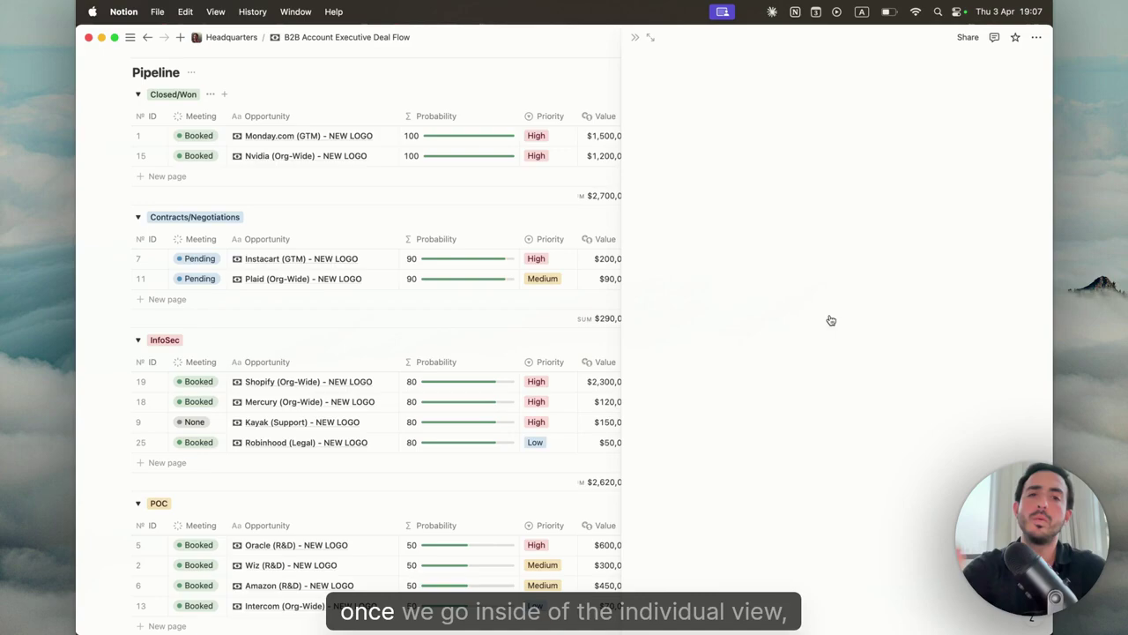
pyautogui.scroll(-4, 830, 320)
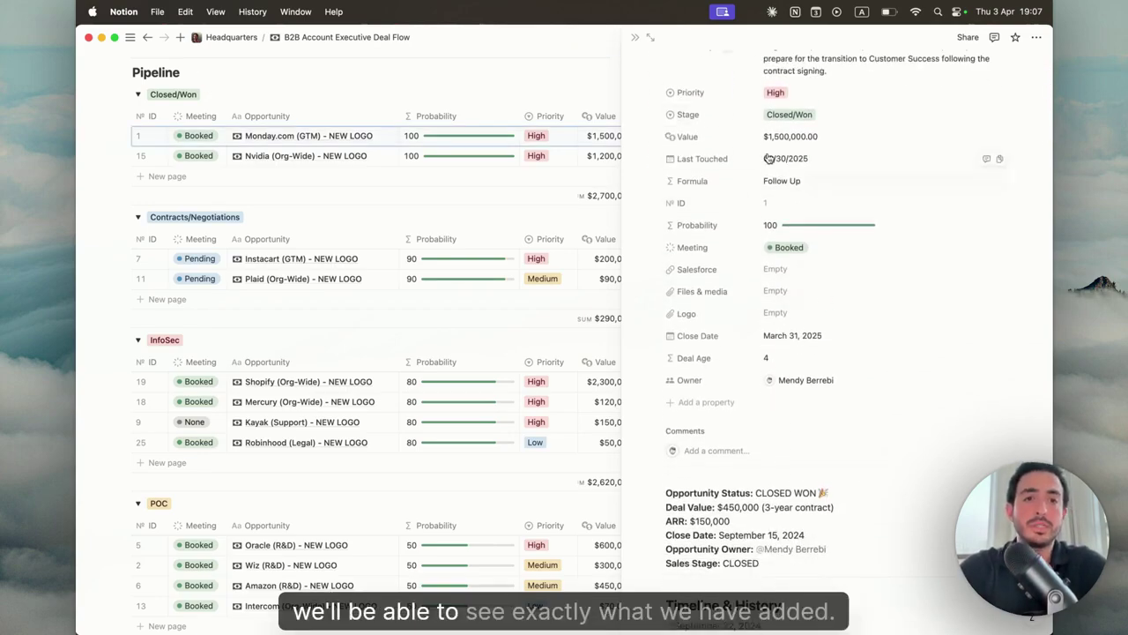
pyautogui.scroll(-2, 751, 270)
pyautogui.scroll(-1, 752, 270)
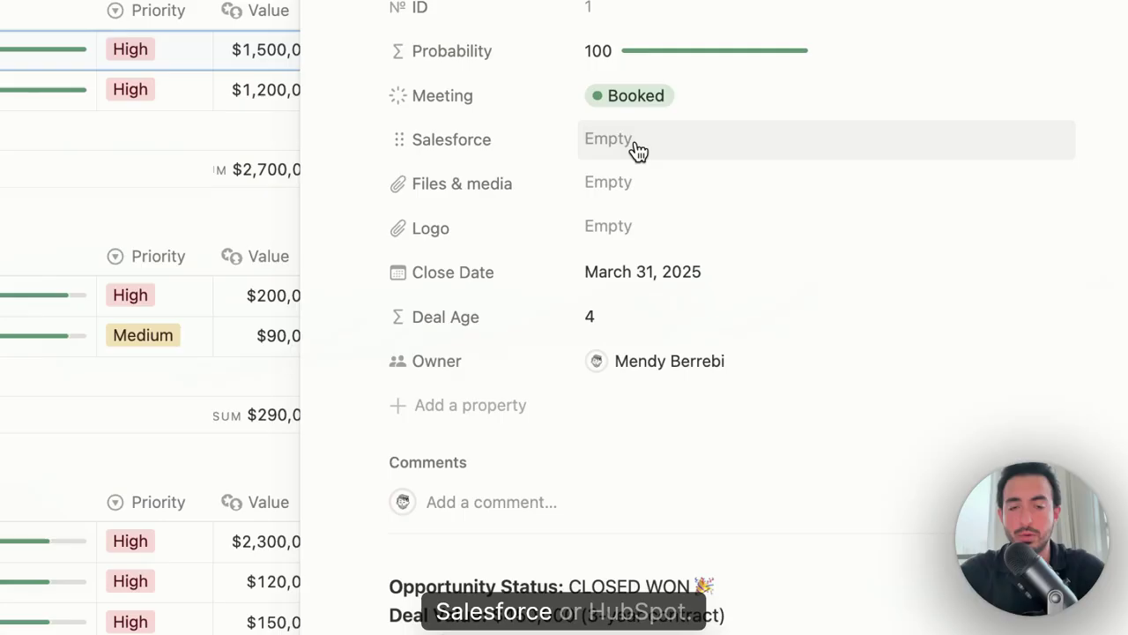
pyautogui.click(652, 184)
pyautogui.click(647, 184)
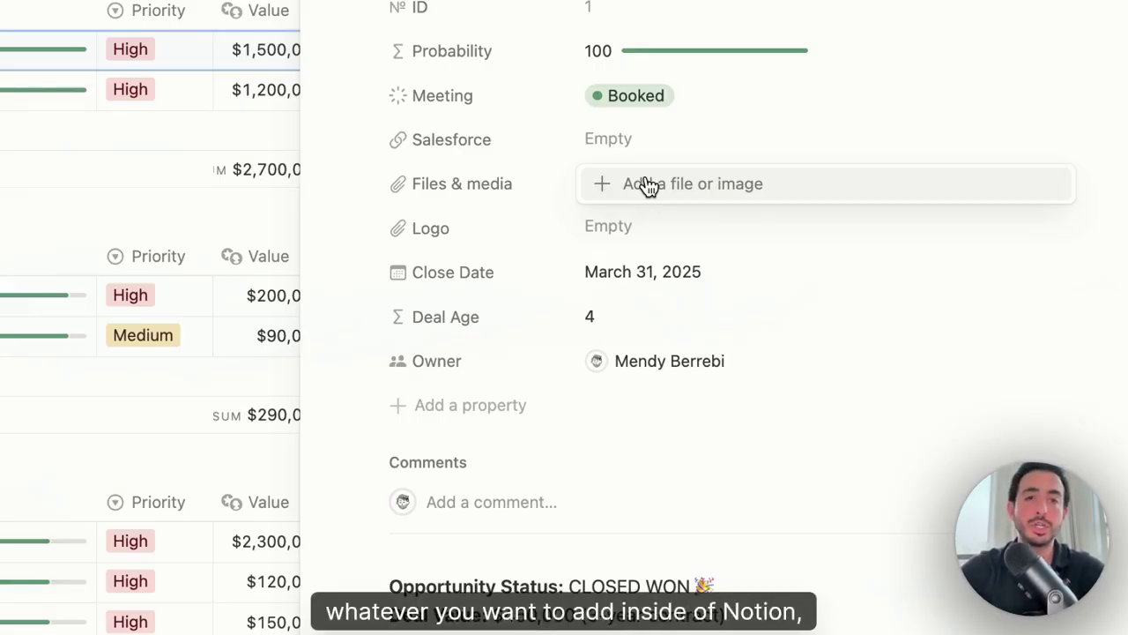
pyautogui.click(631, 232)
pyautogui.press('Escape')
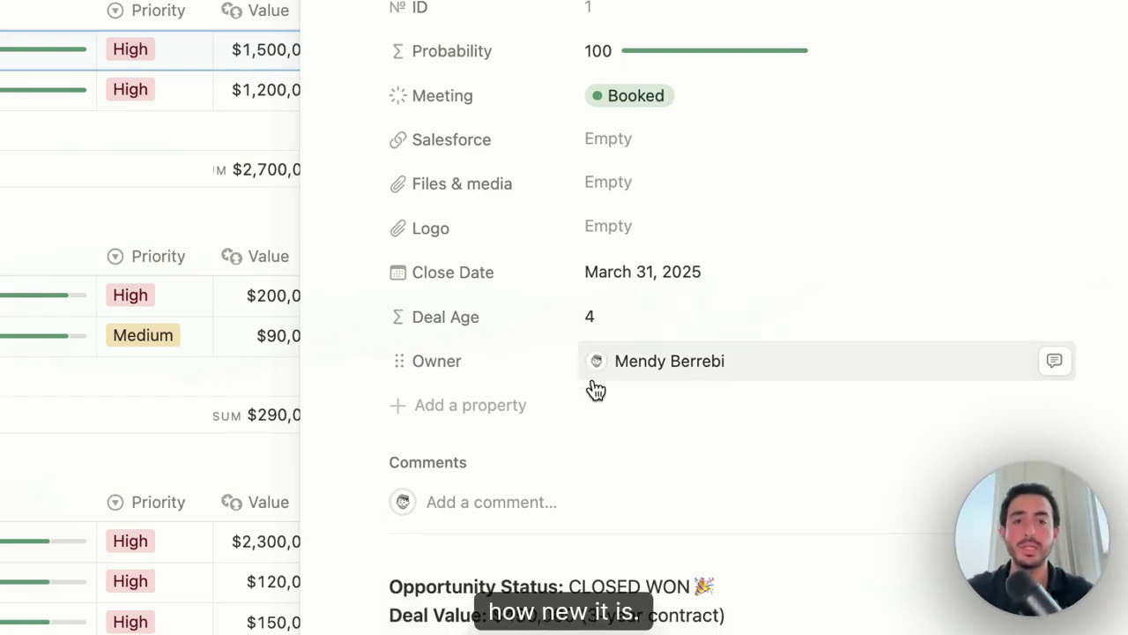
pyautogui.scroll(1, 600, 318)
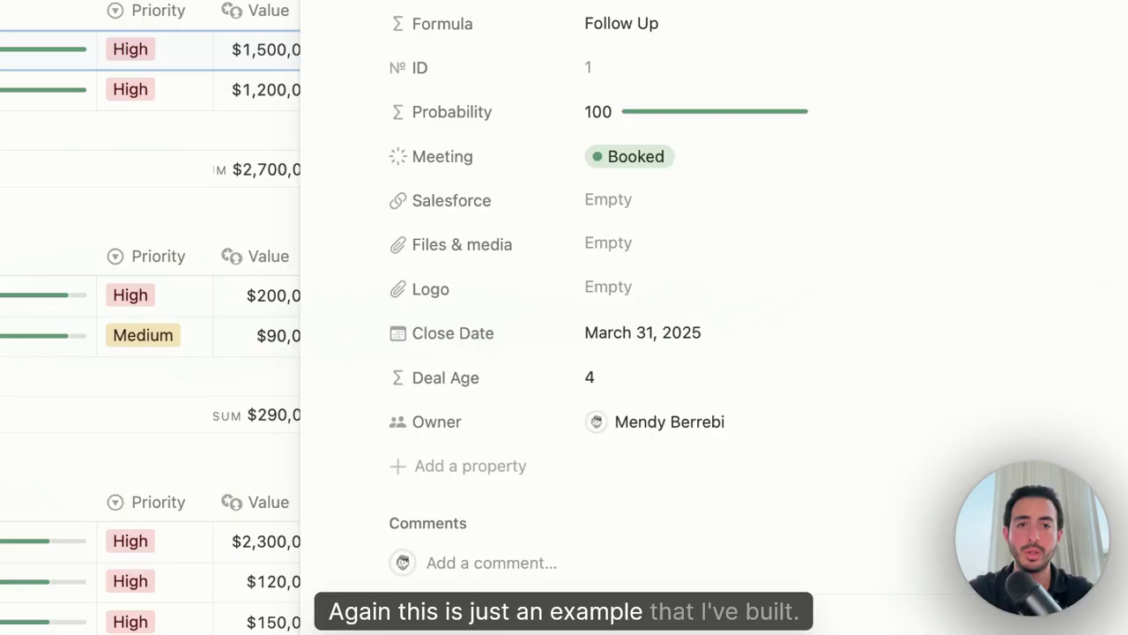
# - Read through the Timeline & History notes of the Monday.com opportunity, then close its page
pyautogui.scroll(-5, 599, 318)
pyautogui.scroll(-6, 599, 318)
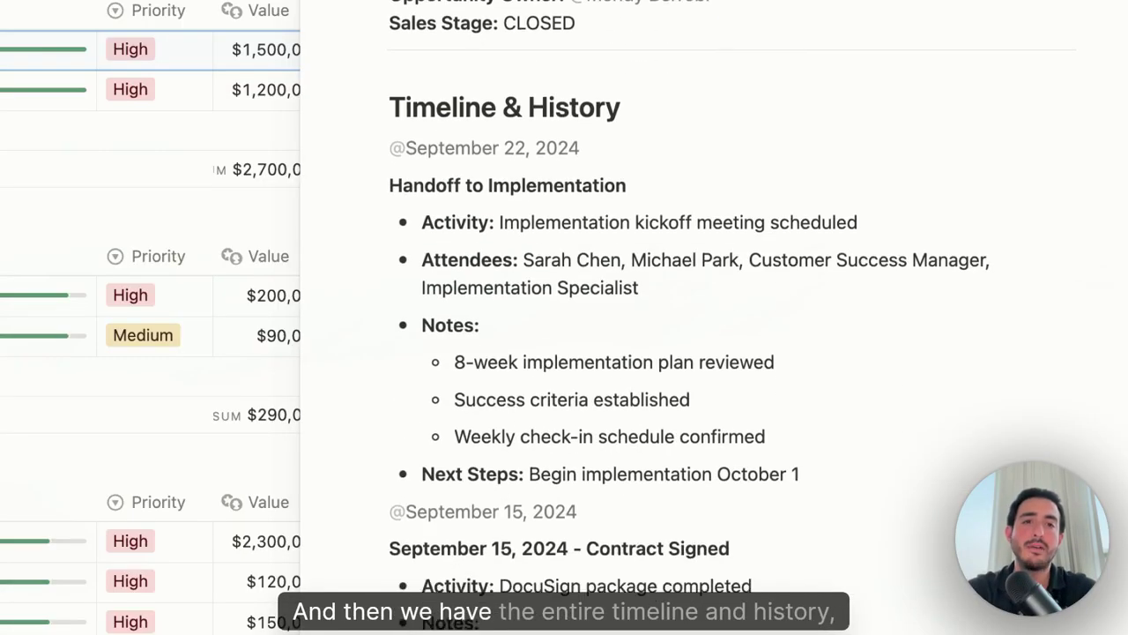
pyautogui.scroll(-2, 474, 240)
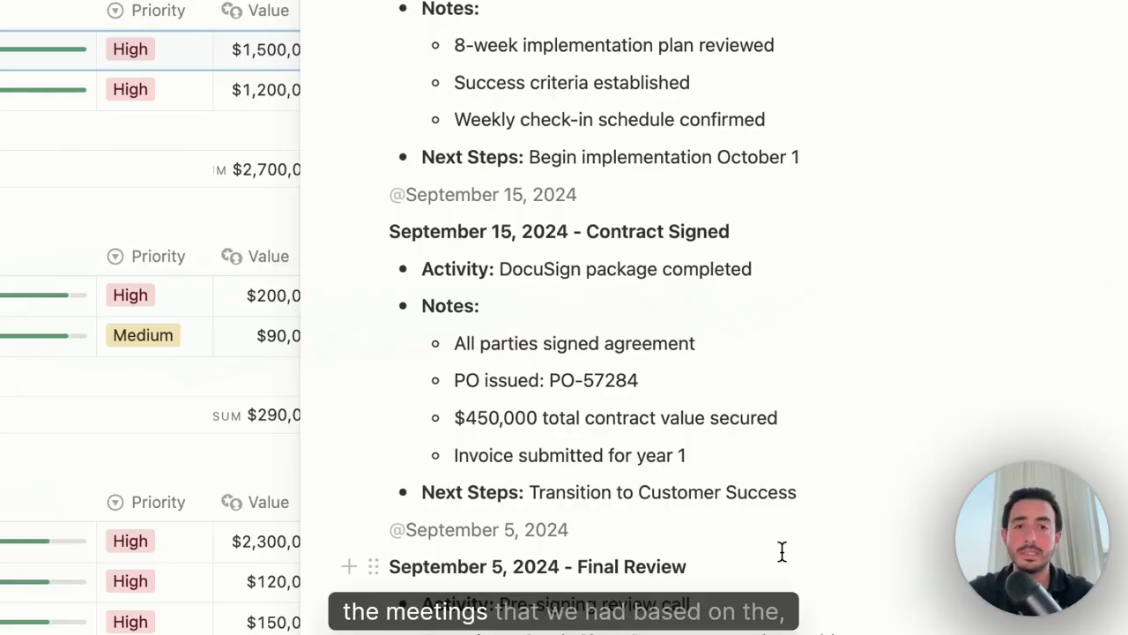
pyautogui.scroll(-5, 516, 167)
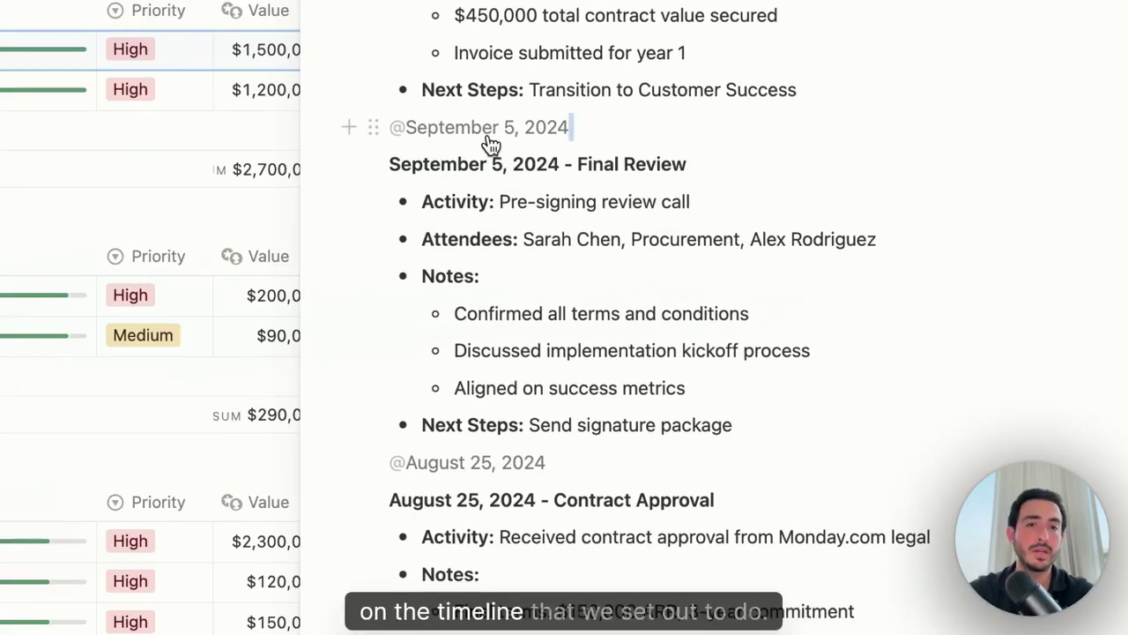
pyautogui.click(486, 141)
pyautogui.press('Escape')
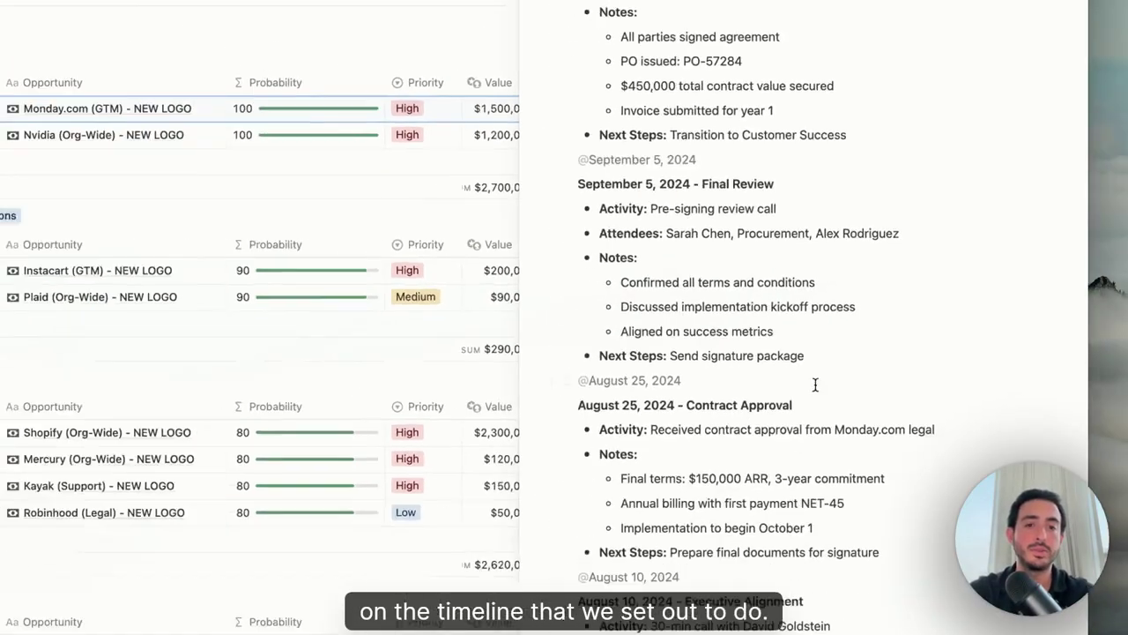
pyautogui.scroll(-10, 815, 385)
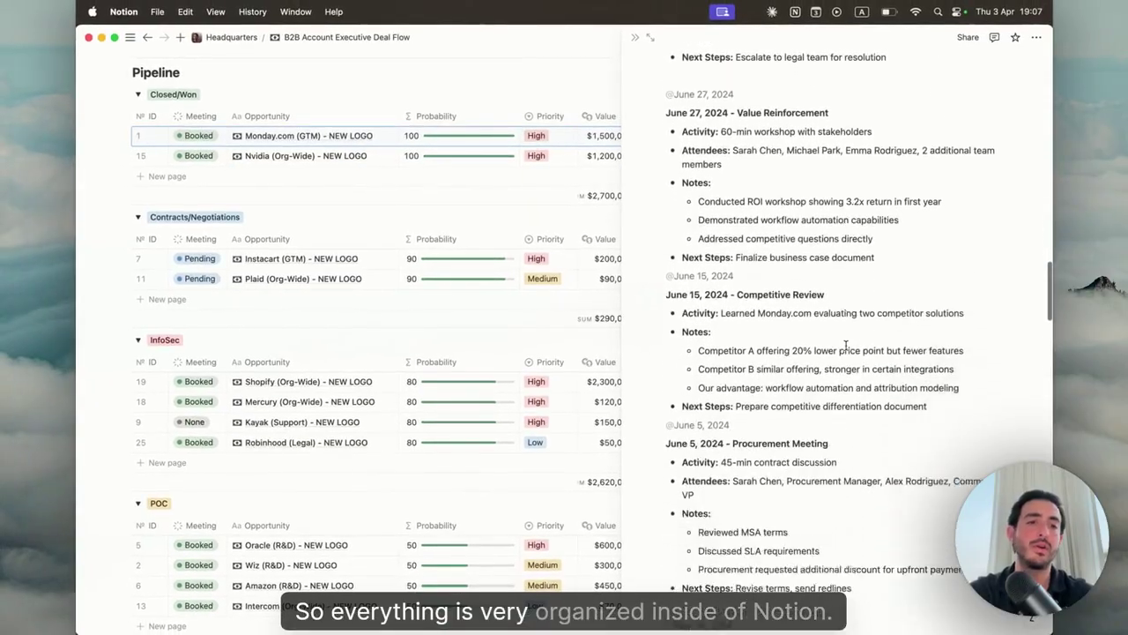
pyautogui.scroll(-15, 846, 345)
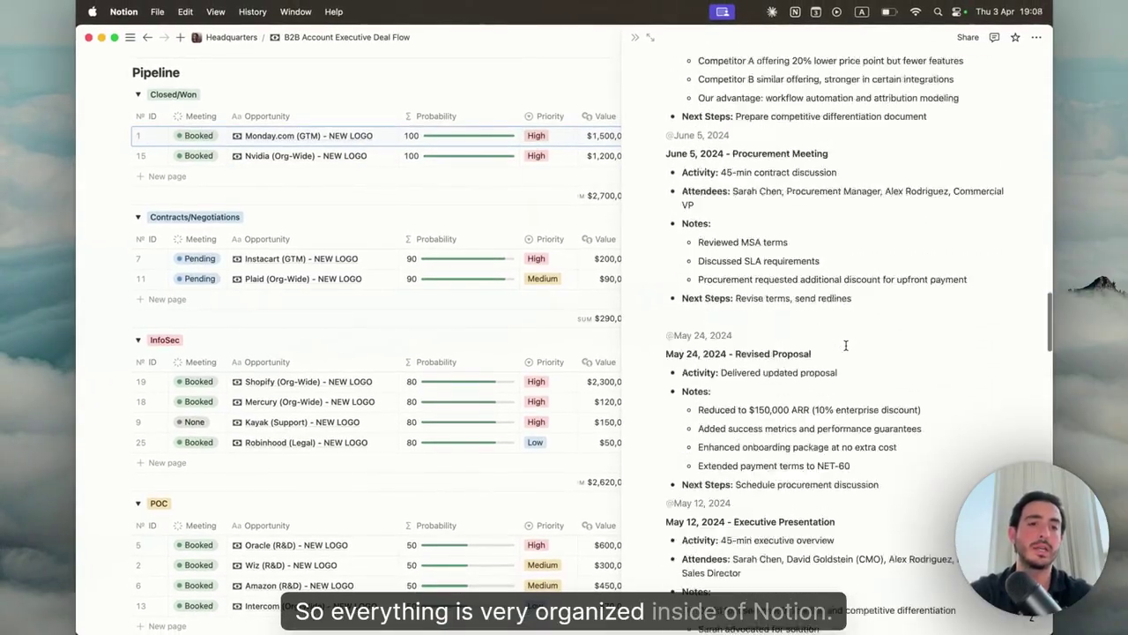
pyautogui.scroll(10, 845, 345)
pyautogui.scroll(15, 845, 345)
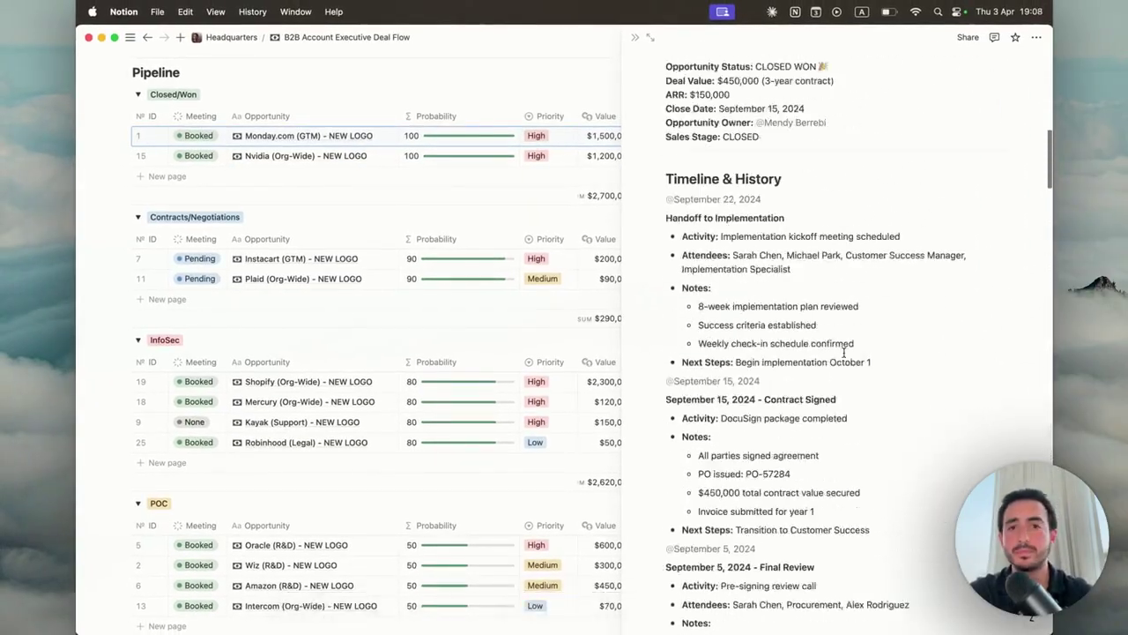
pyautogui.click(632, 40)
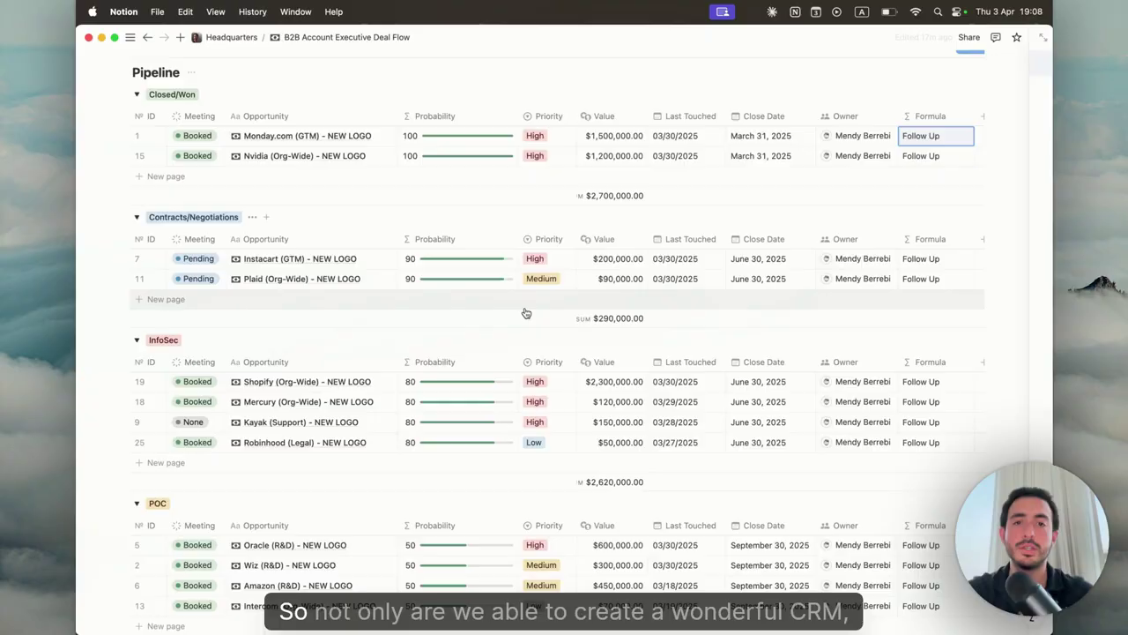
# - Add a new opportunity named "Celonis (R&D) - NEW LOGO" to the Discovery group of the Pipeline table
pyautogui.scroll(5, 527, 313)
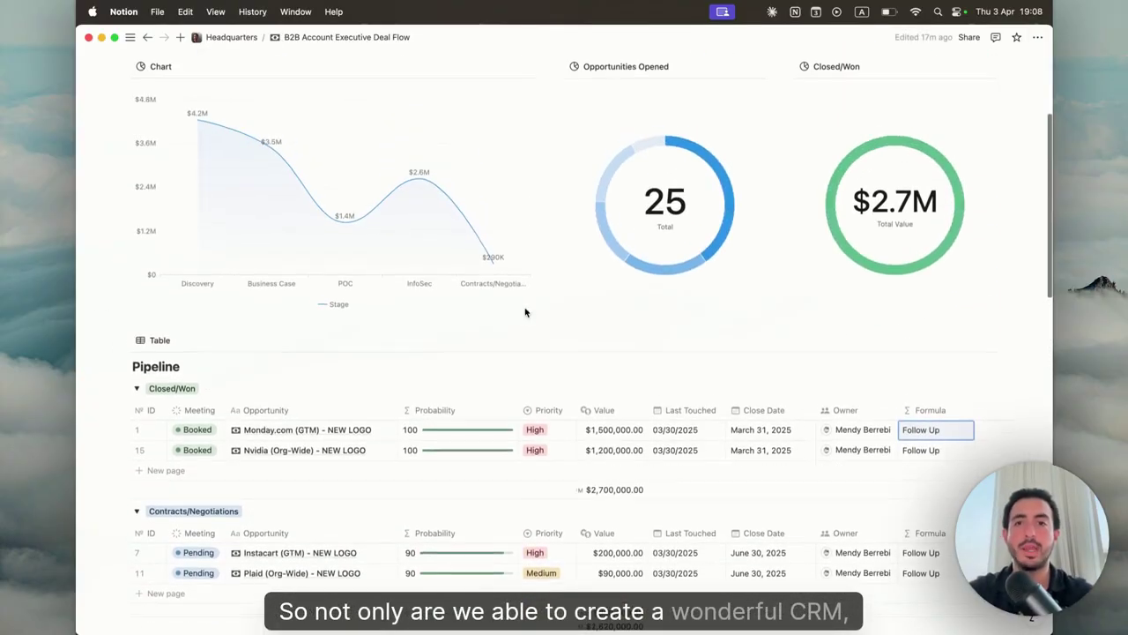
pyautogui.scroll(2, 527, 313)
pyautogui.scroll(-10, 527, 313)
pyautogui.scroll(-10, 526, 313)
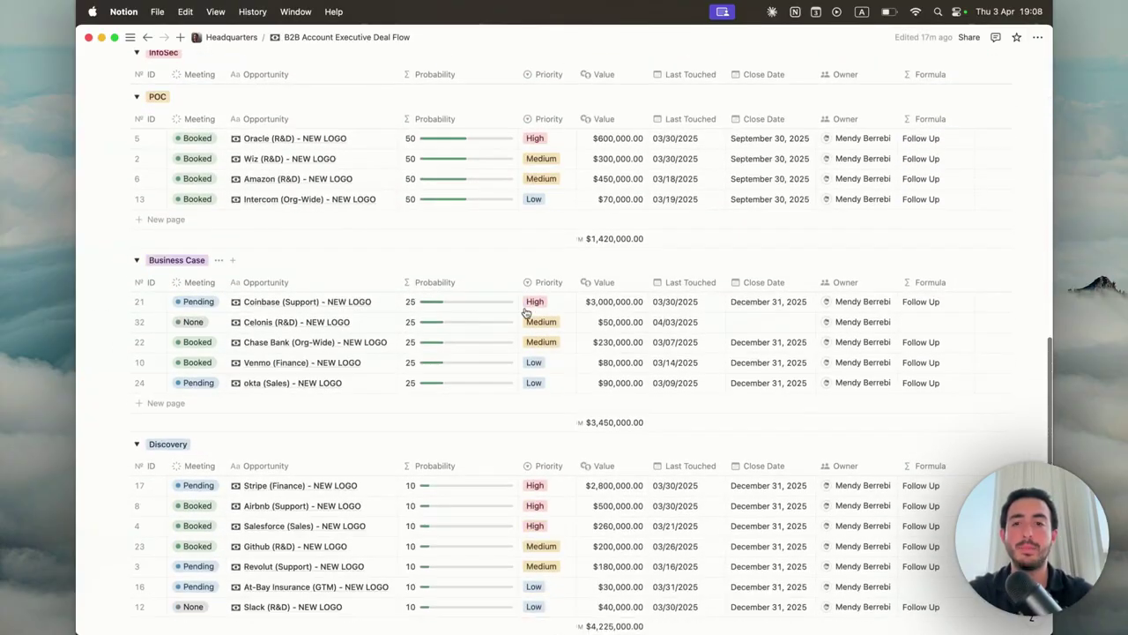
pyautogui.click(244, 433)
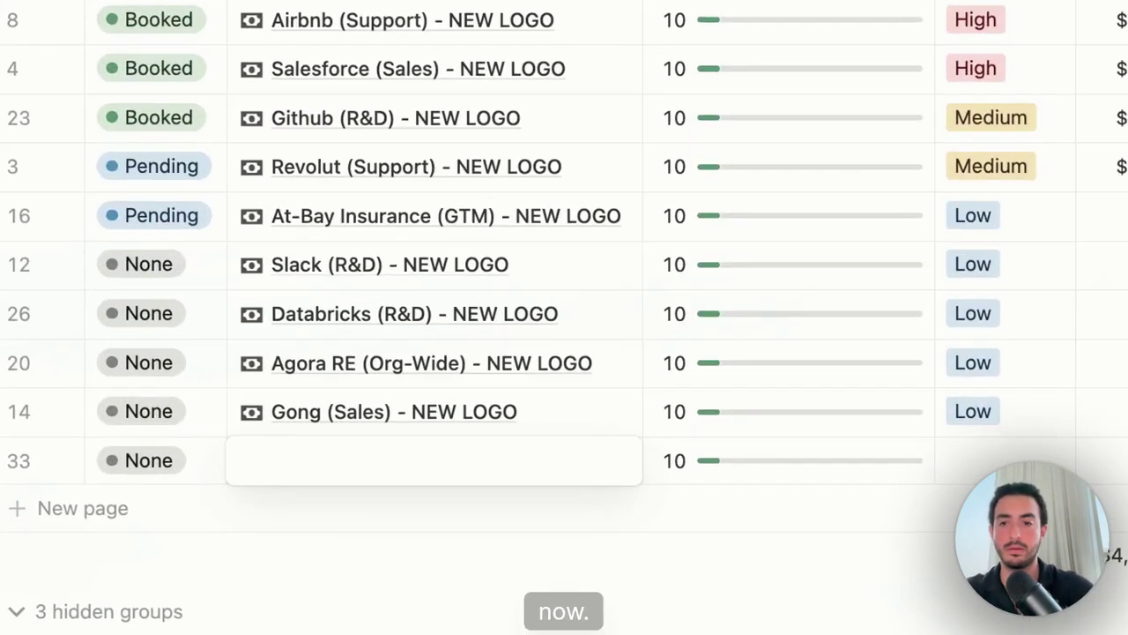
pyautogui.write('Ceon')
pyautogui.press('BackSpace')
pyautogui.press('BackSpace')
pyautogui.write('l')
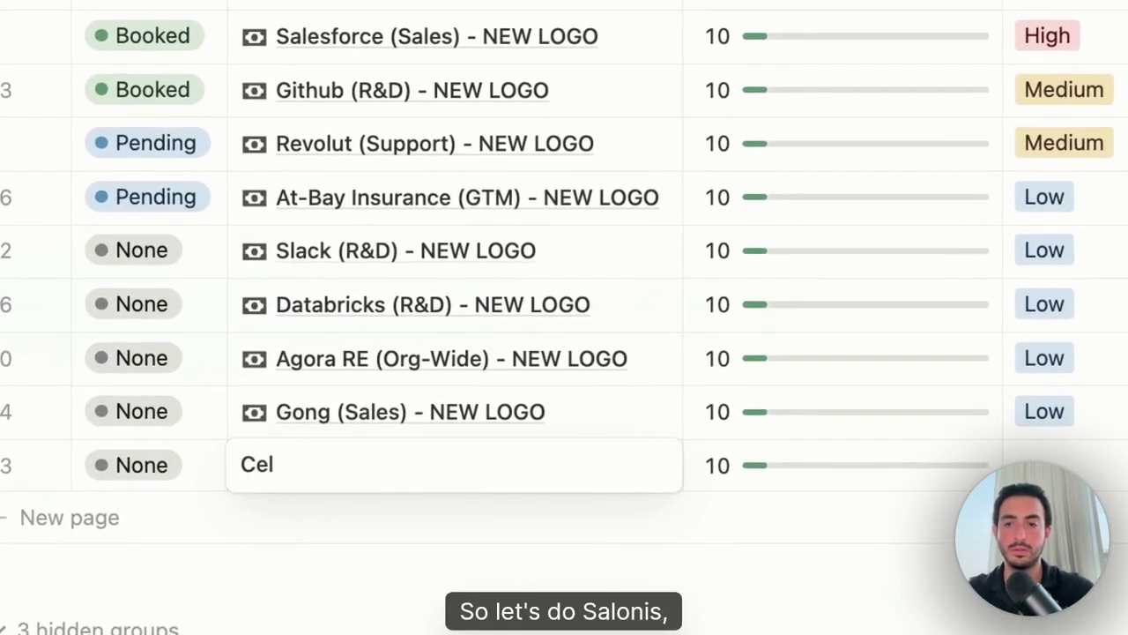
pyautogui.write('onis (')
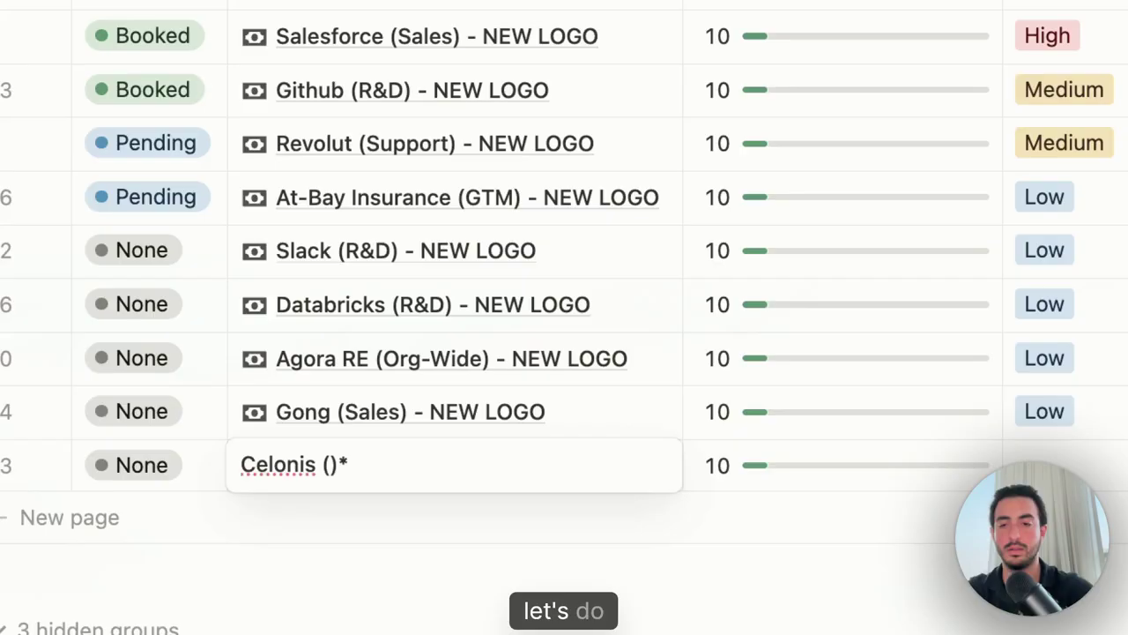
pyautogui.write('R&D')
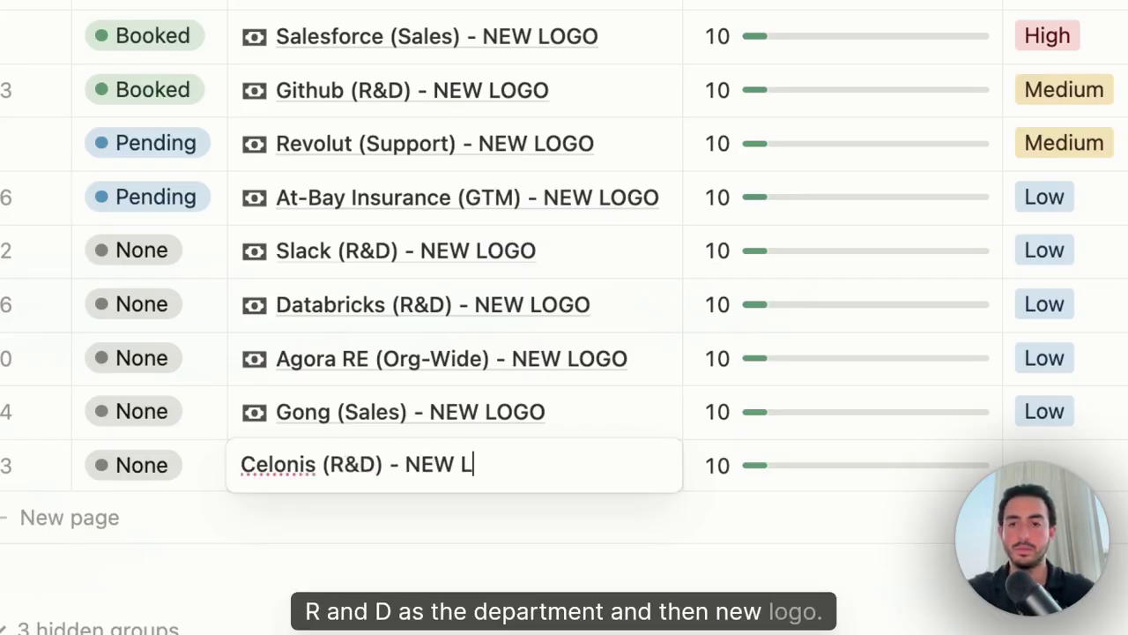
pyautogui.write('OGO')
pyautogui.press('Escape')
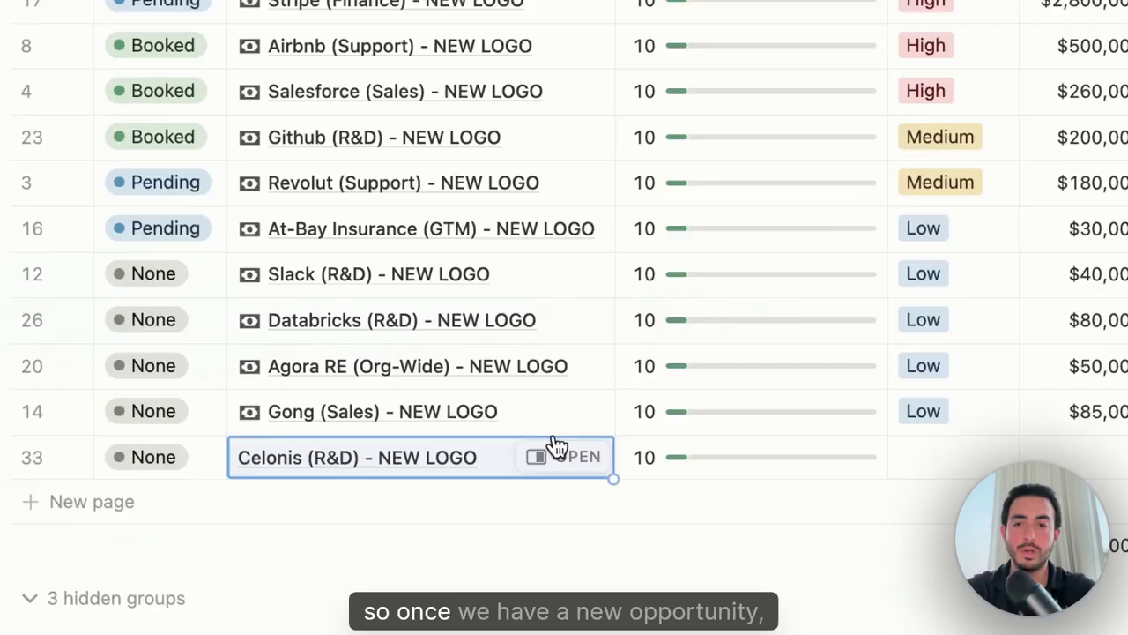
# - Open the new Celonis opportunity's page and give it the banknote icon used by the other opportunities
pyautogui.click(388, 405)
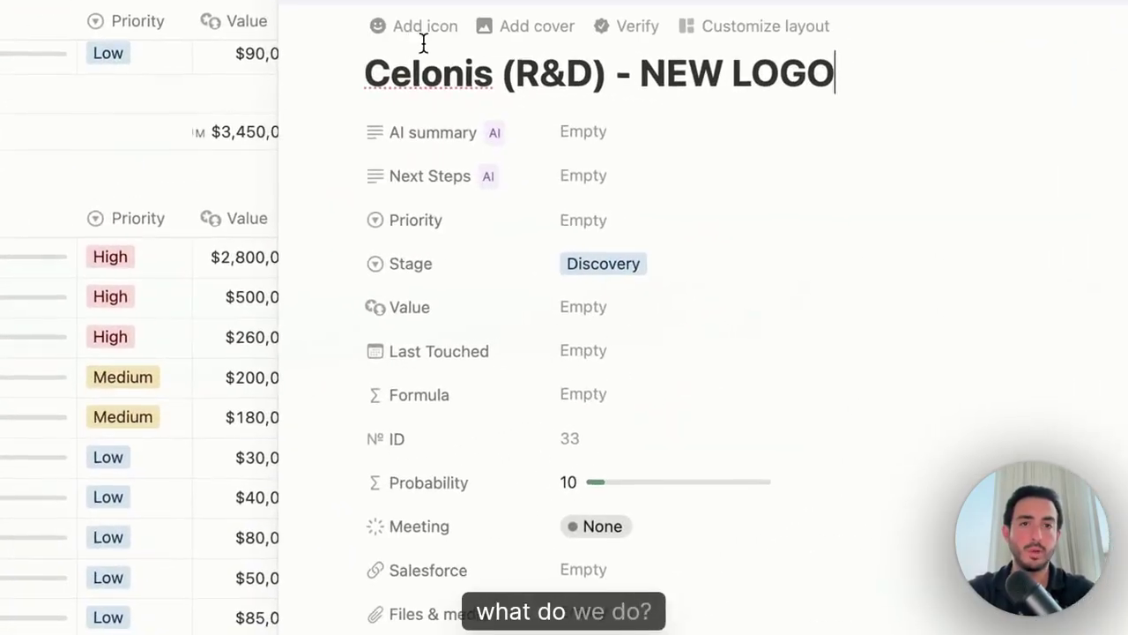
pyautogui.click(400, 44)
pyautogui.click(247, 125)
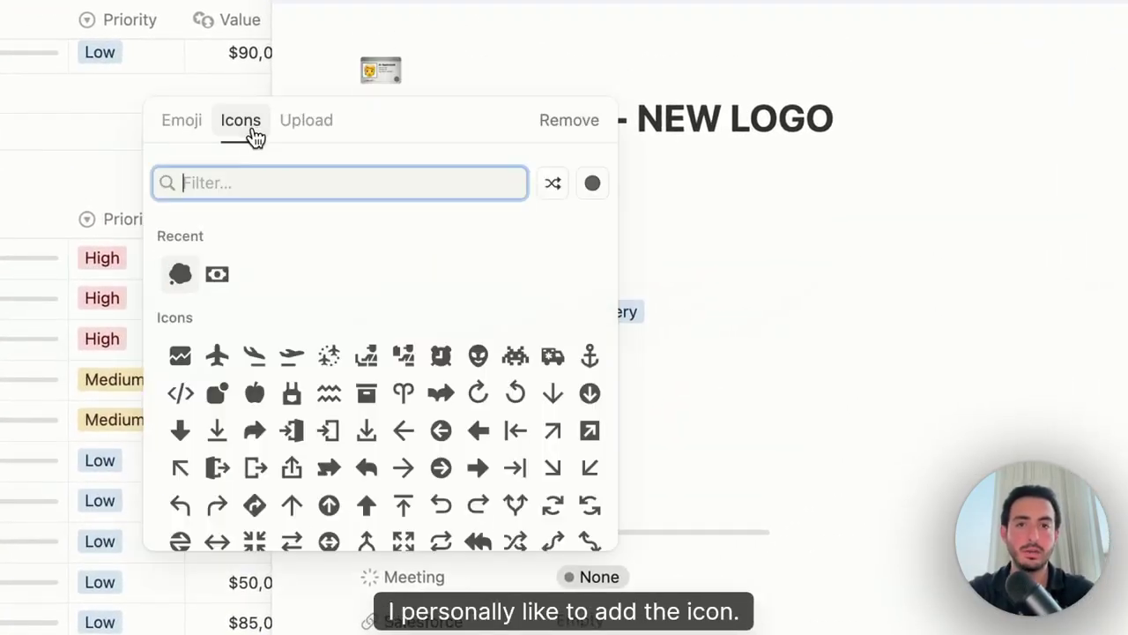
pyautogui.click(216, 275)
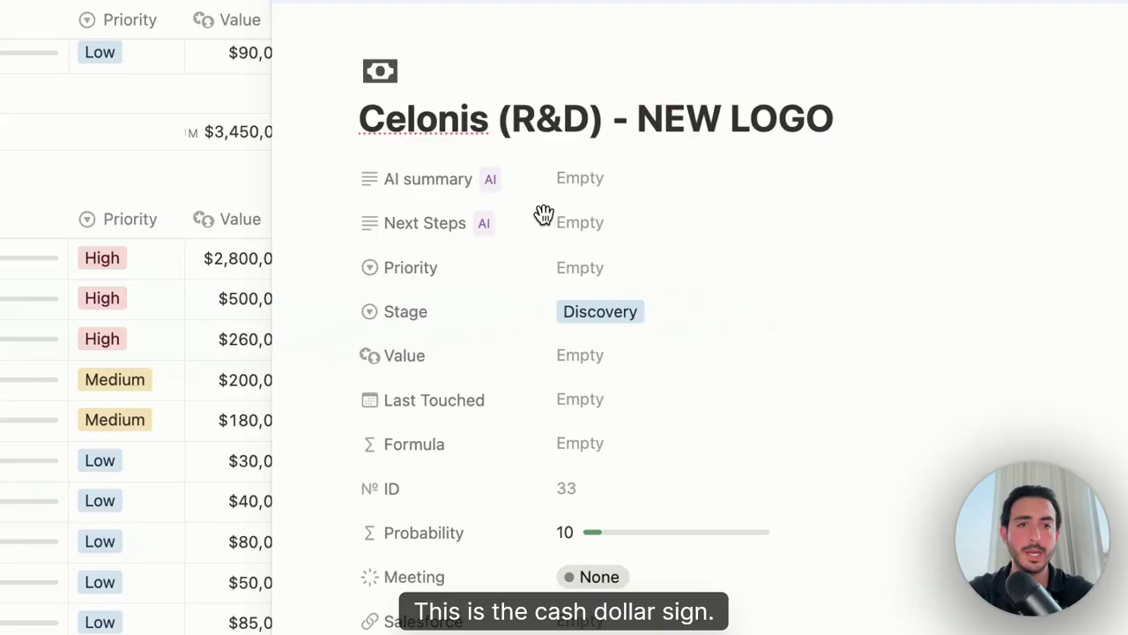
# - Set the Celonis opportunity's Priority to Medium and its Value to $50,000
pyautogui.click(589, 277)
pyautogui.click(652, 379)
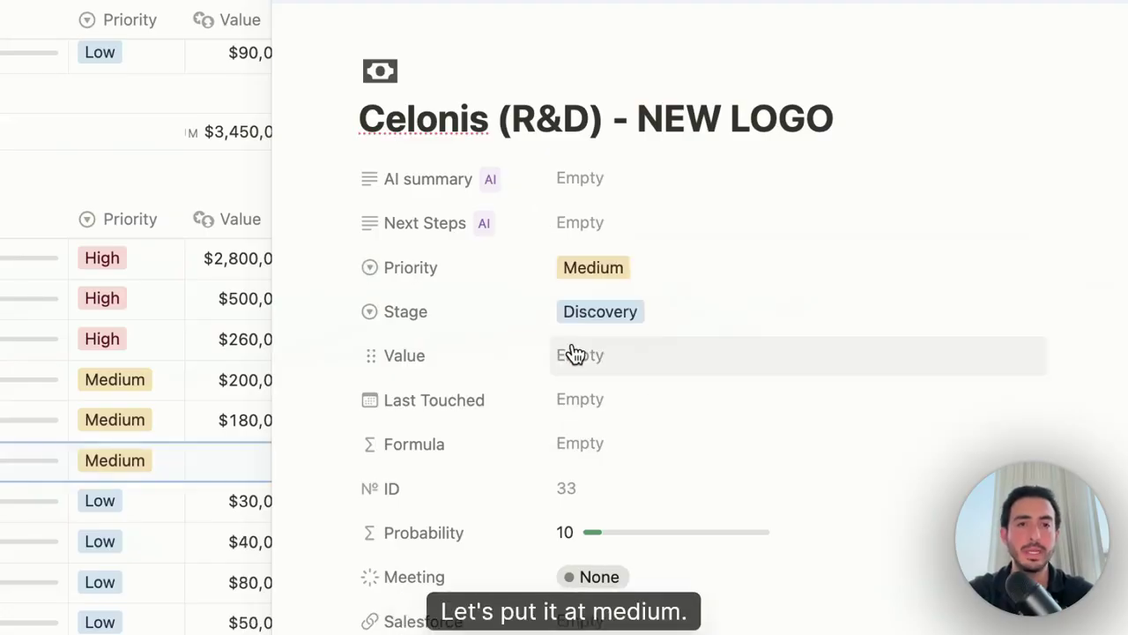
pyautogui.click(661, 374)
pyautogui.write('50,00')
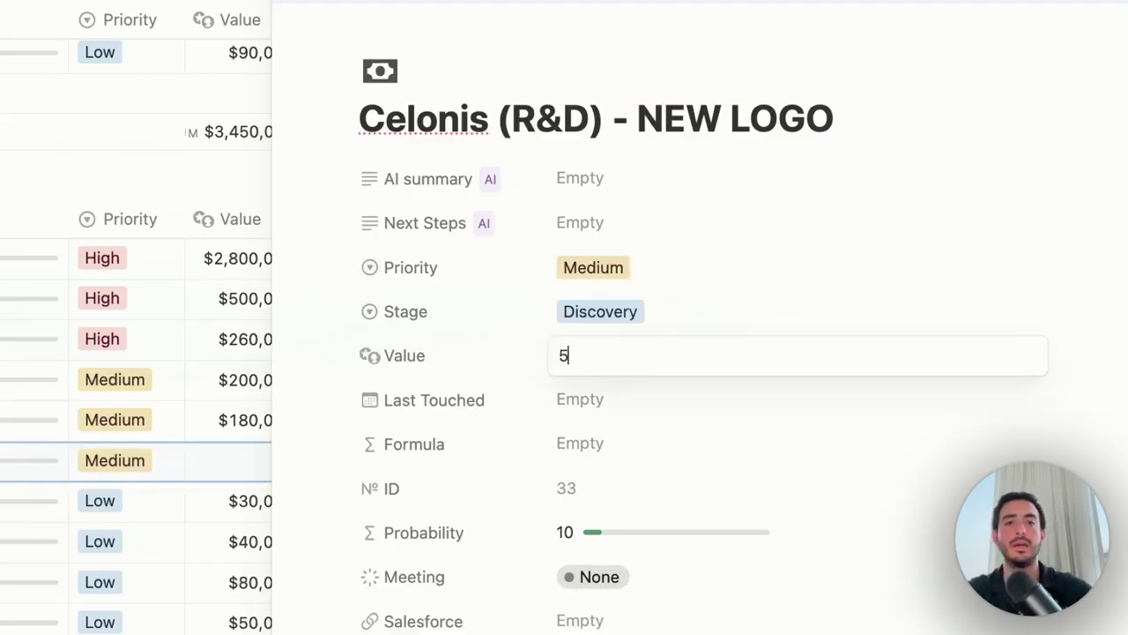
pyautogui.press('Return')
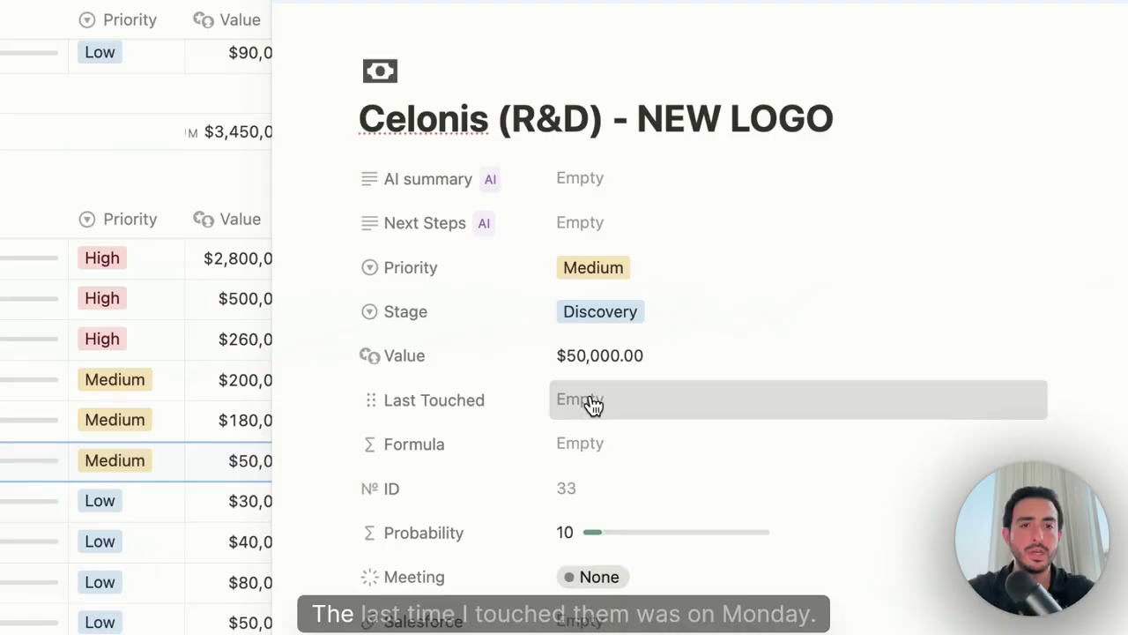
# - Set the Last Touched date of the Celonis opportunity to 03/31/2025
pyautogui.click(587, 403)
pyautogui.click(631, 565)
pyautogui.click(428, 421)
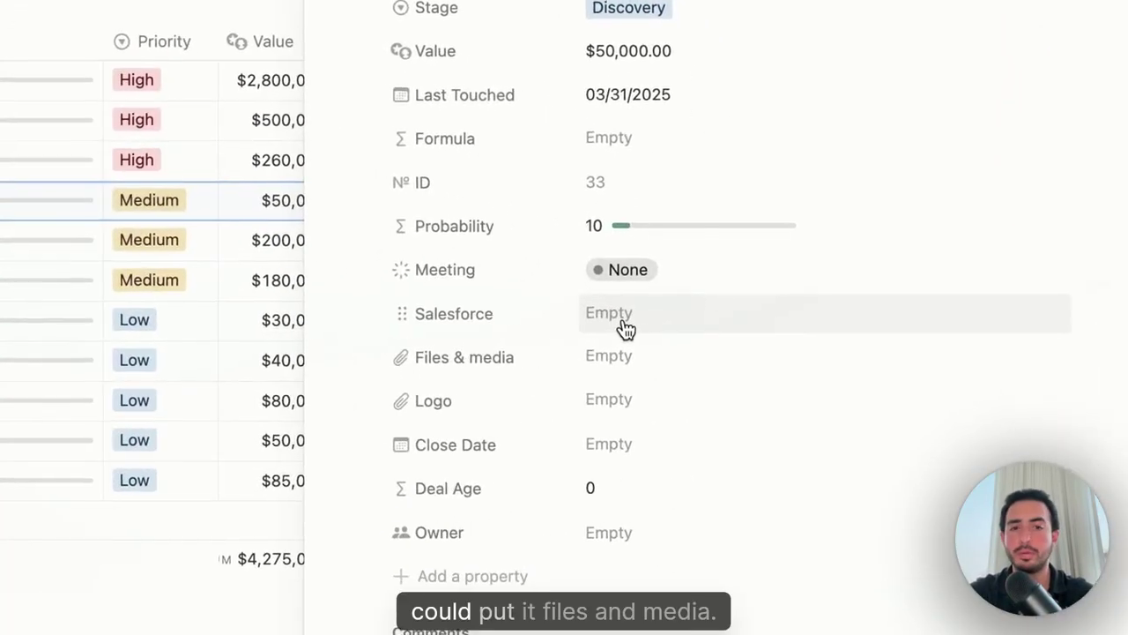
# - View the upload options for Files & media, then set the Celonis opportunity's Close Date to September 30, 2025
pyautogui.click(610, 356)
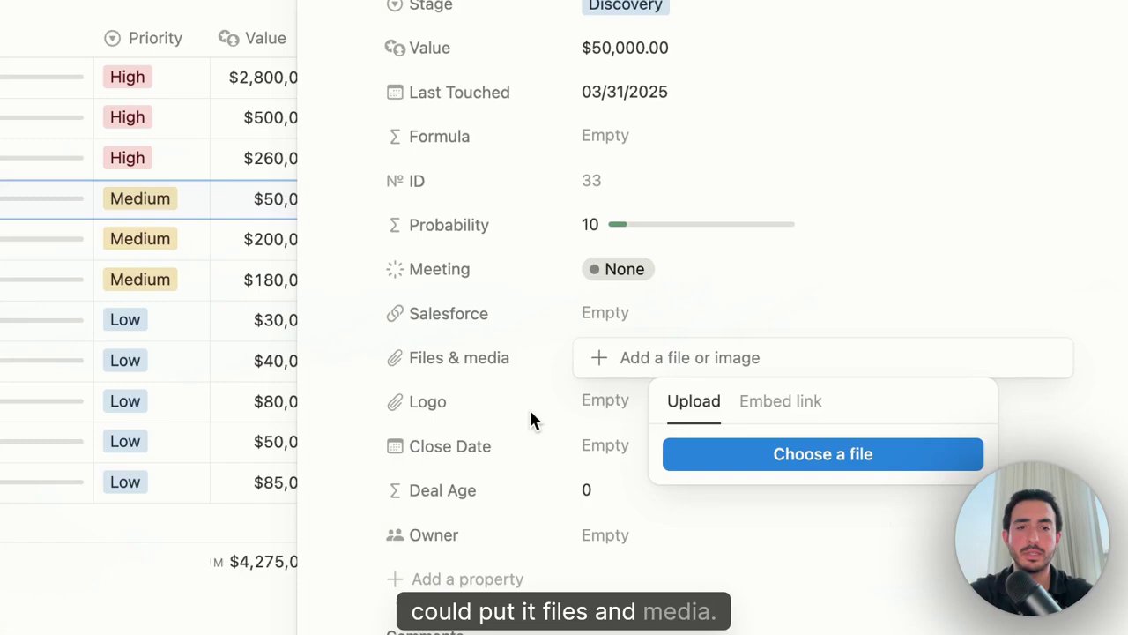
pyautogui.click(535, 415)
pyautogui.click(626, 467)
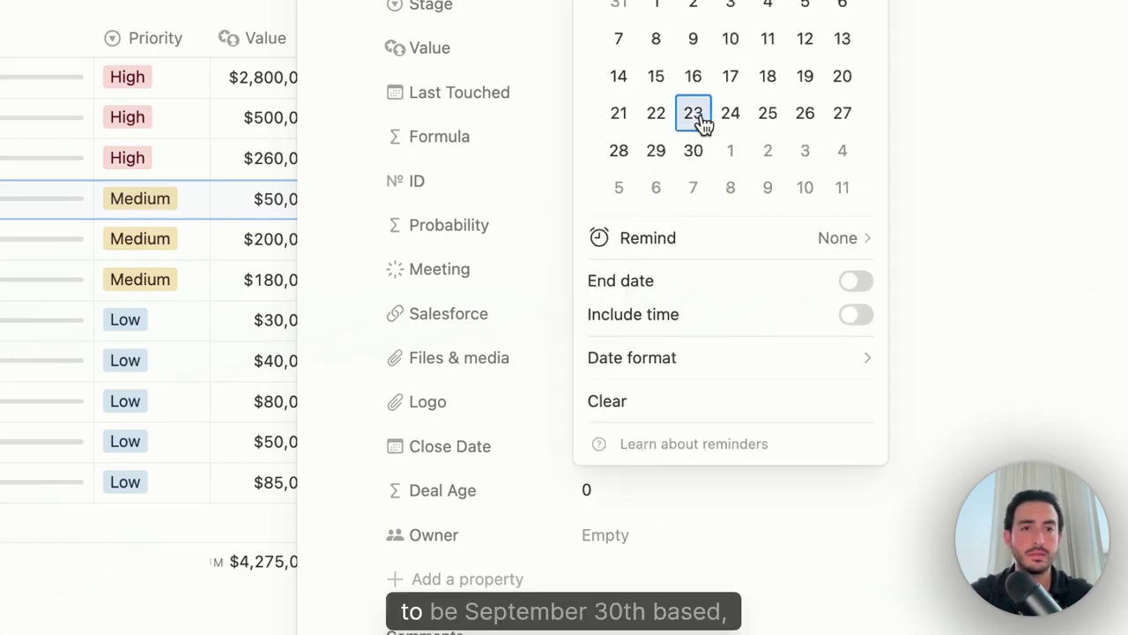
pyautogui.click(694, 151)
pyautogui.click(451, 343)
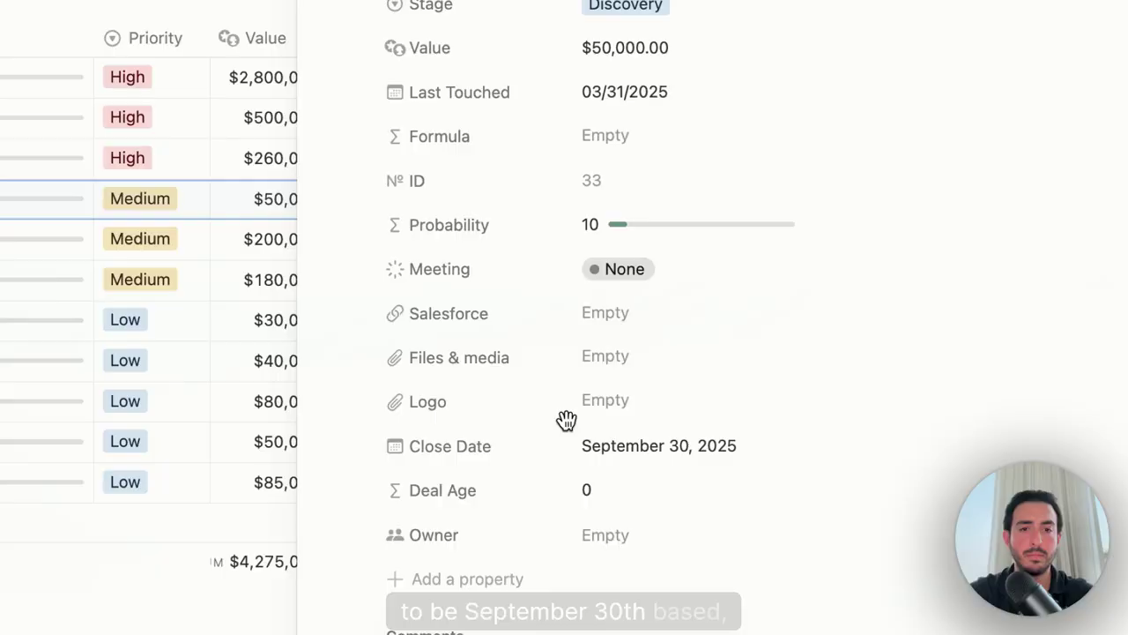
# - Assign your own account as the Owner of the Celonis opportunity
pyautogui.scroll(-4, 567, 421)
pyautogui.click(604, 358)
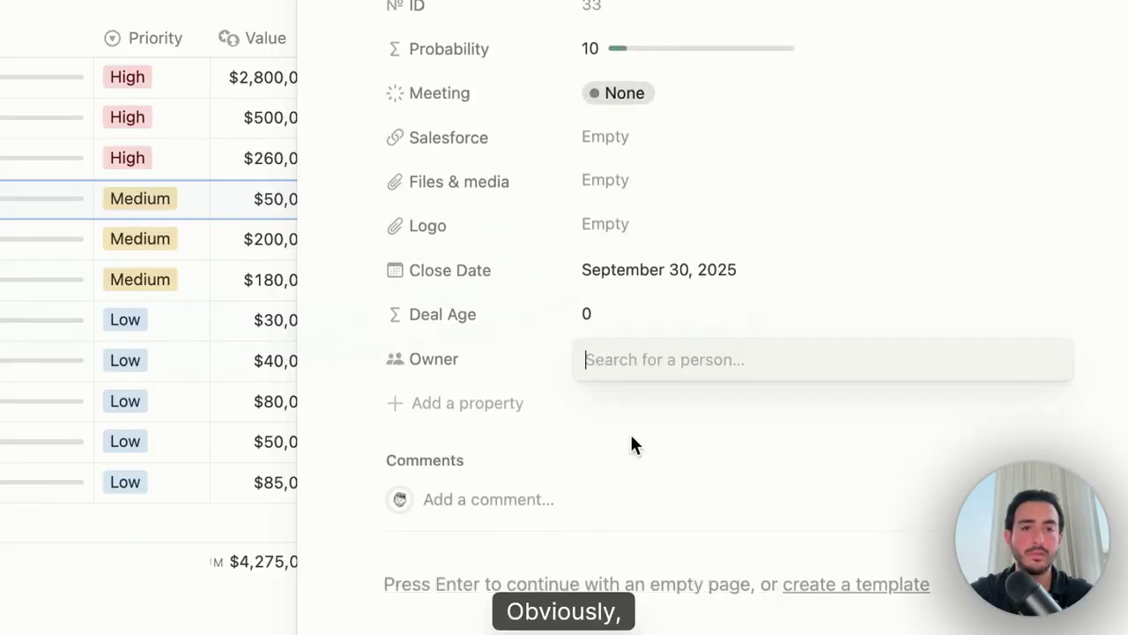
pyautogui.click(681, 439)
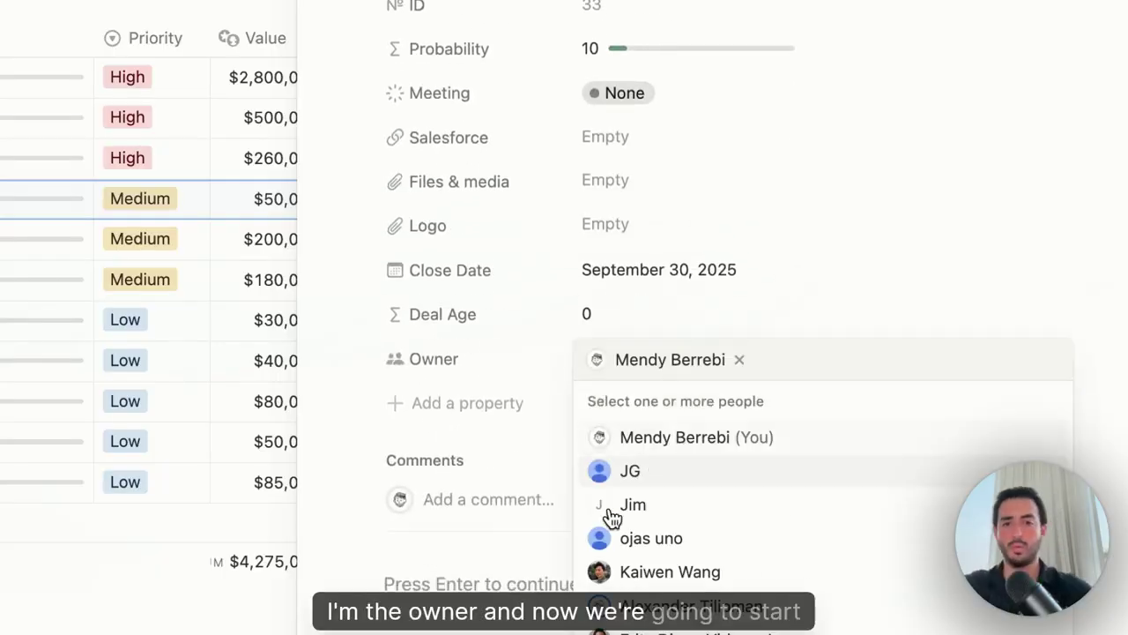
pyautogui.press('Escape')
# - Start the notes in the Celonis page body with a date mention for Monday on its own line
pyautogui.click(498, 608)
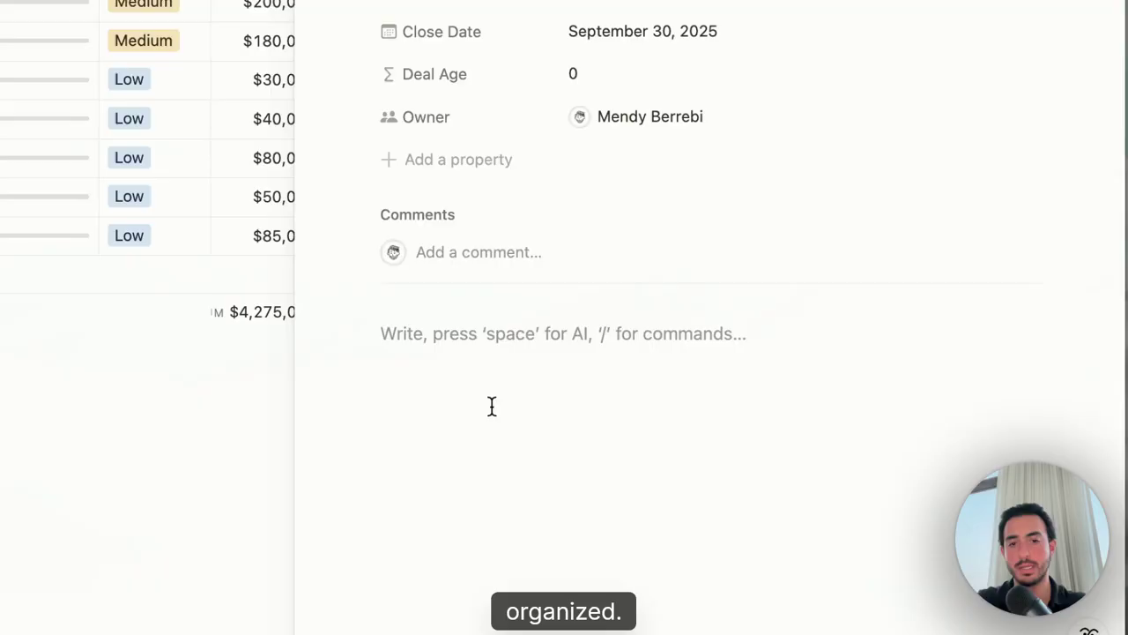
pyautogui.write('@mon')
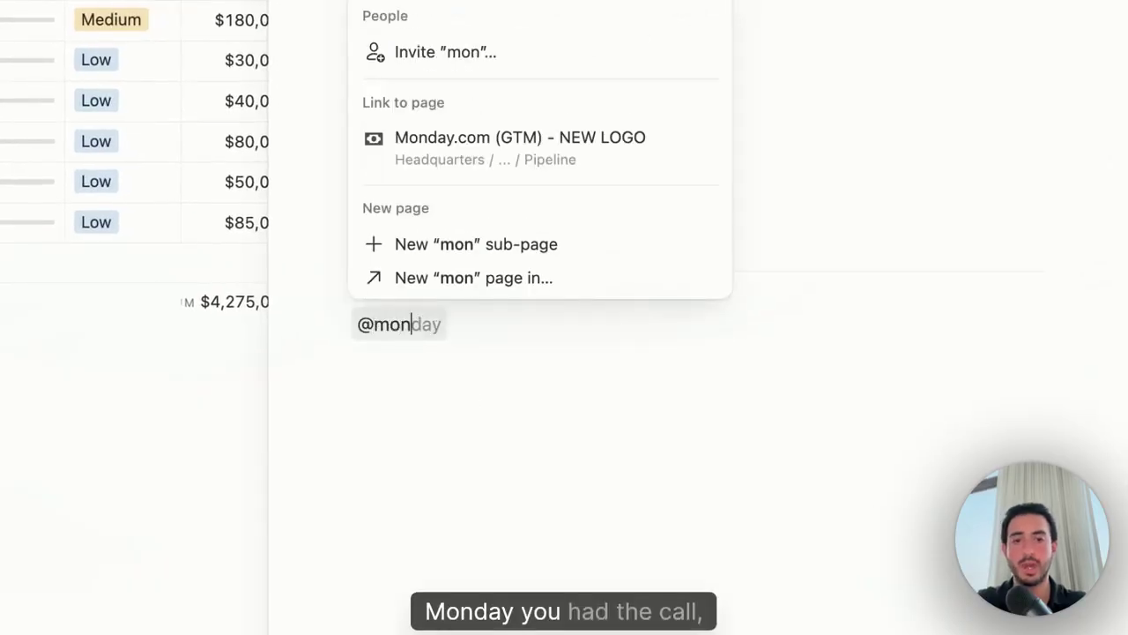
pyautogui.press('Return')
pyautogui.press('Return')
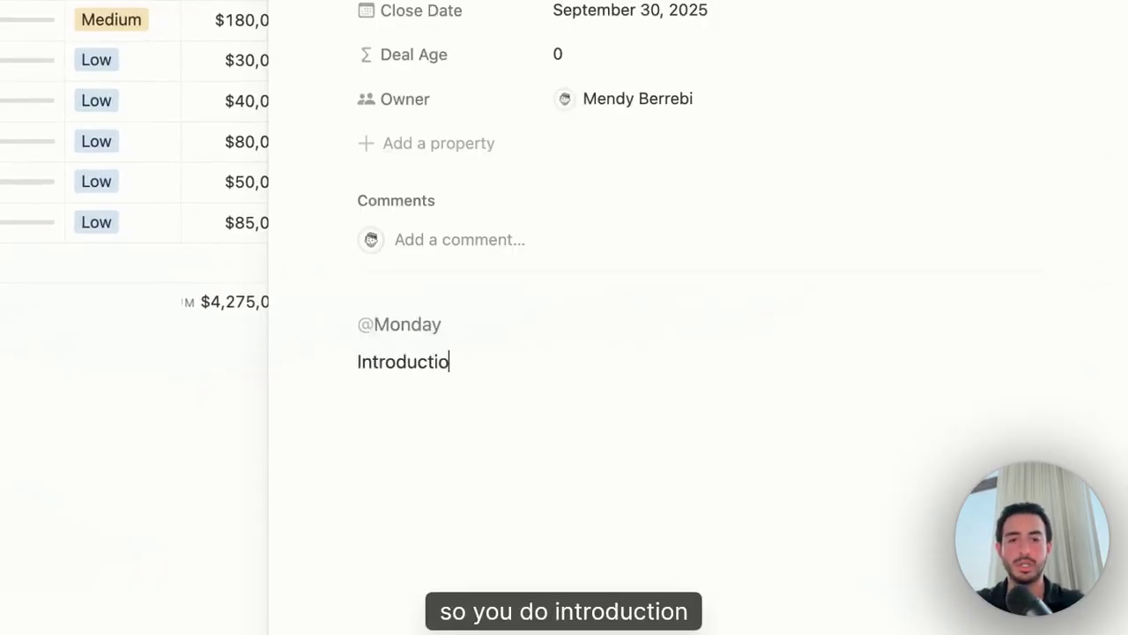
# - Write "Introduction + Discovery: demo, timeline, budgets and everything else you need to confirmed" under the Monday date
pyautogui.write('Introduction + Ds')
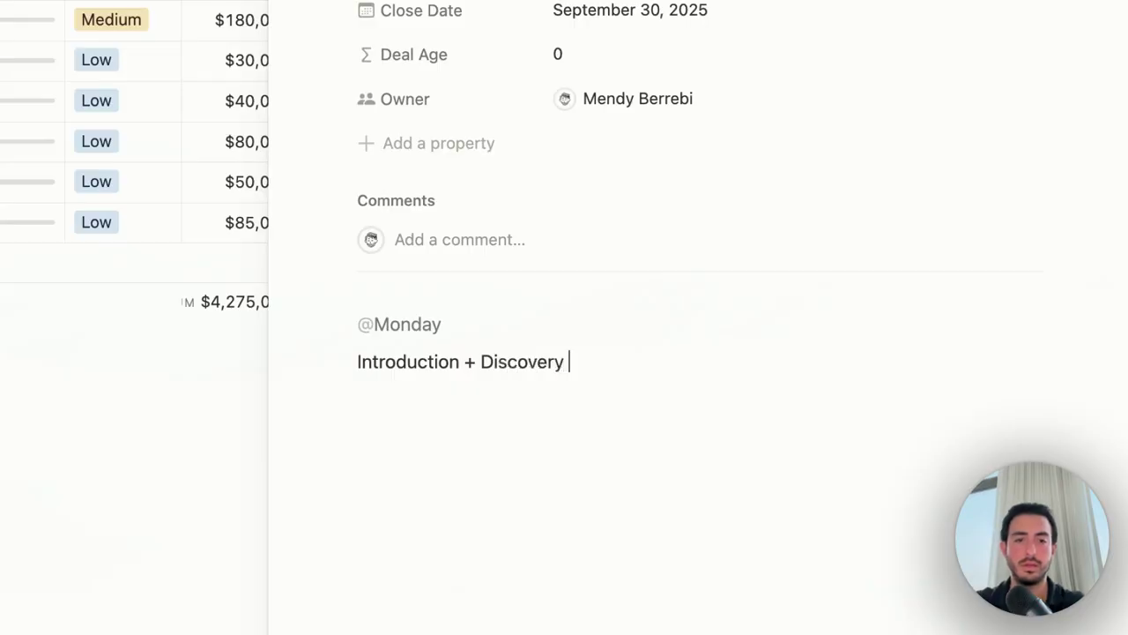
pyautogui.press('BackSpace')
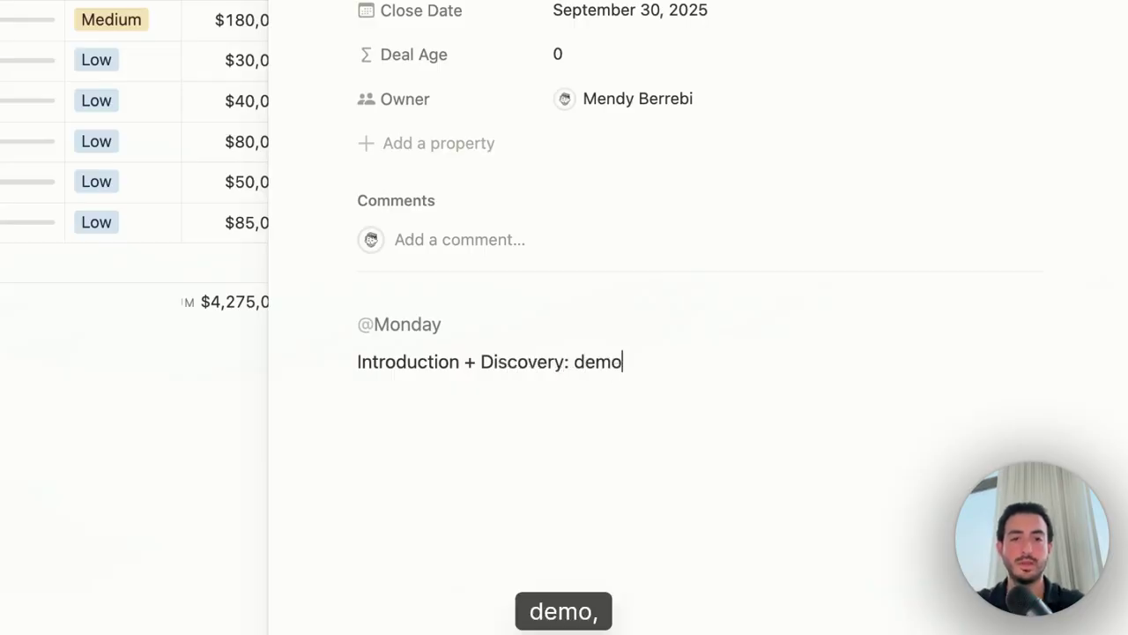
pyautogui.write('timeline, b')
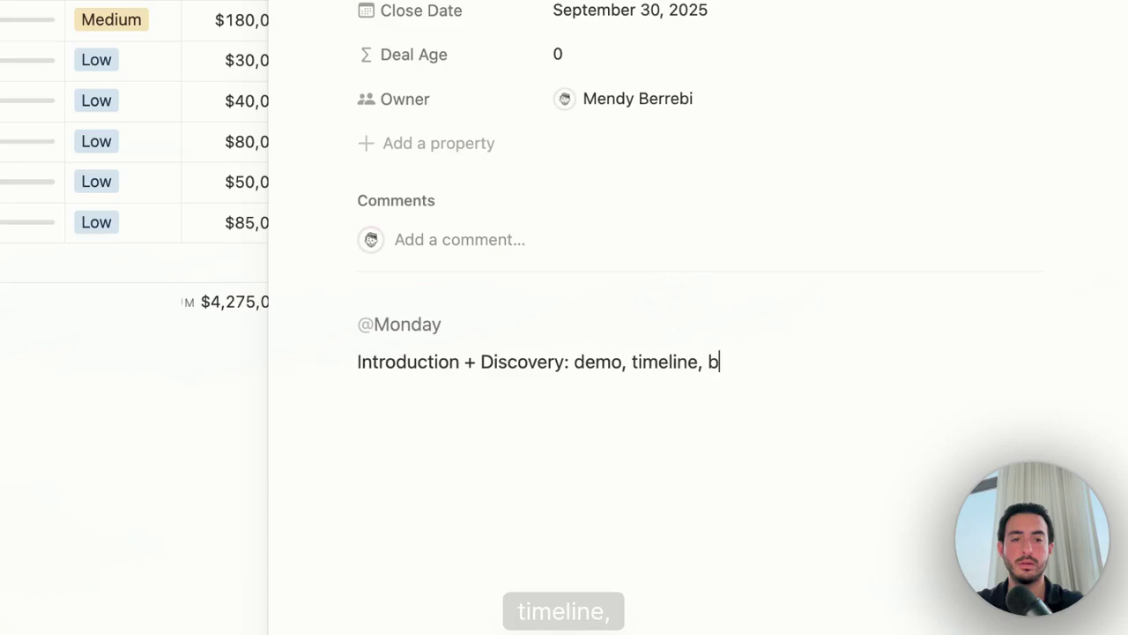
pyautogui.write('udgets and everything e')
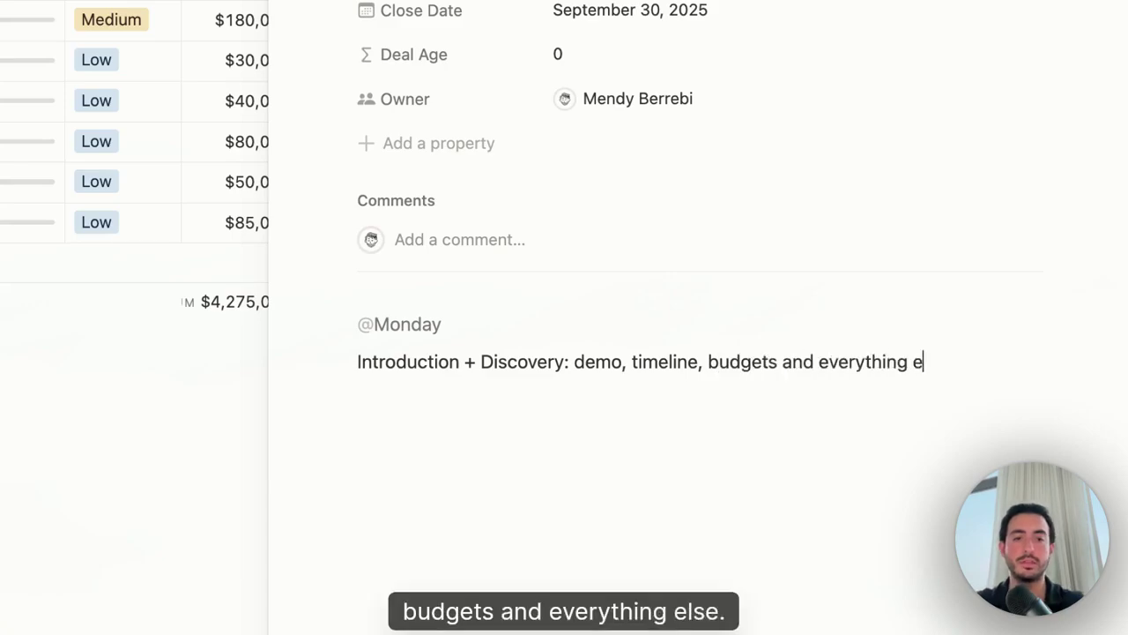
pyautogui.write('lse you need to confir')
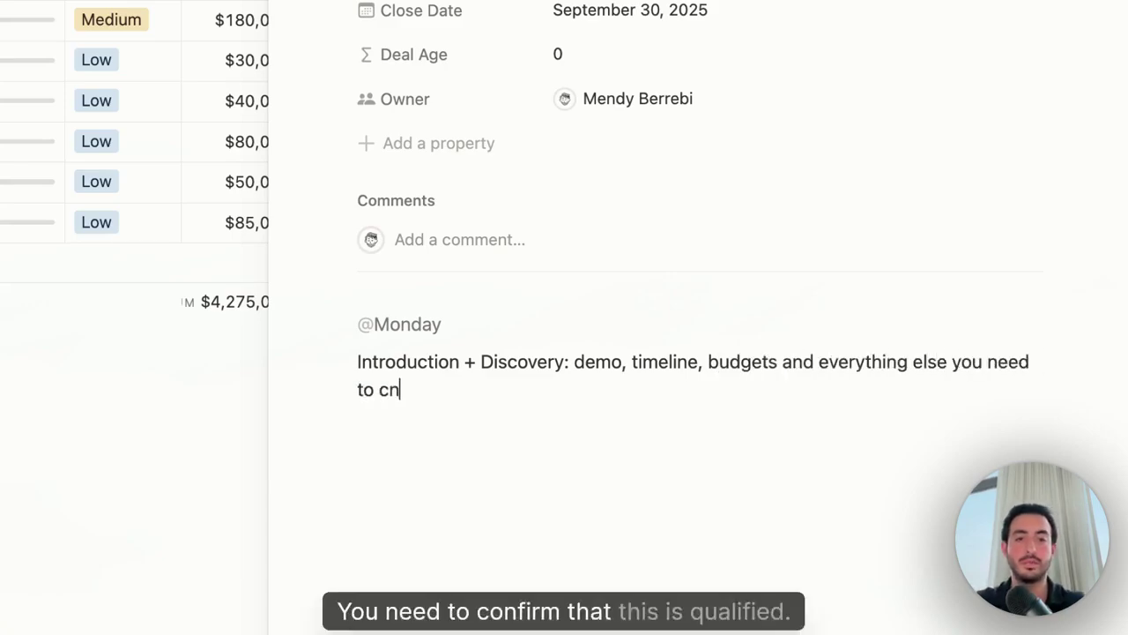
pyautogui.write('m')
pyautogui.press('BackSpace')
pyautogui.press('BackSpace')
pyautogui.press('BackSpace')
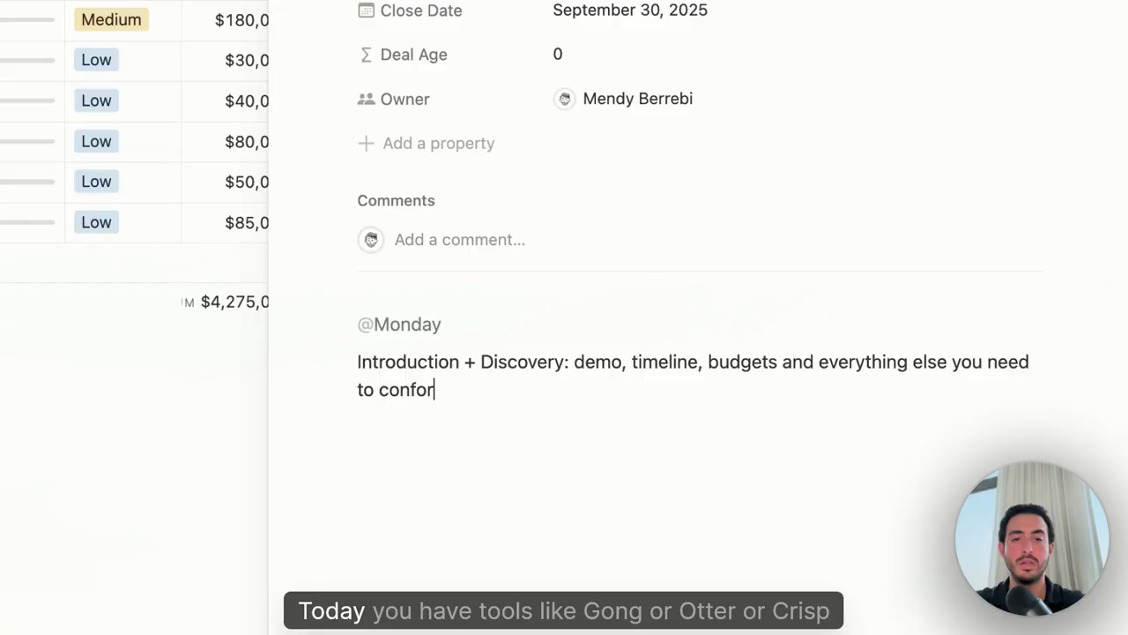
pyautogui.write('irmed')
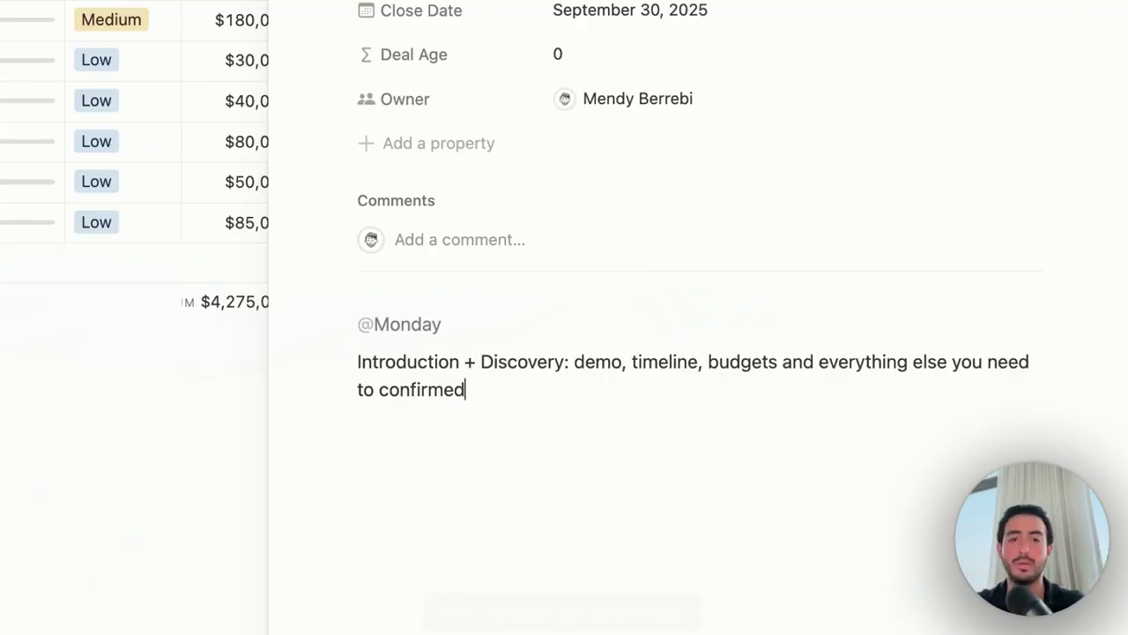
# - Add a to-do list below the Monday note with the items Send DPA, Send Quote, Book Business Case Meeting and Set up POC call
pyautogui.press('Return')
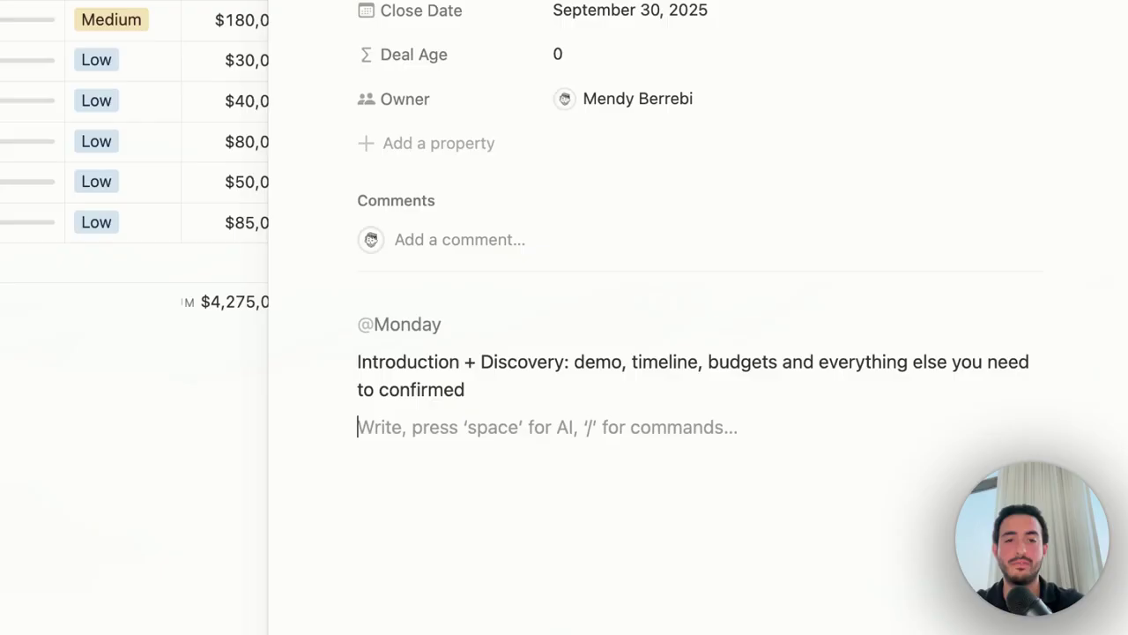
pyautogui.write('/to')
pyautogui.press('Return')
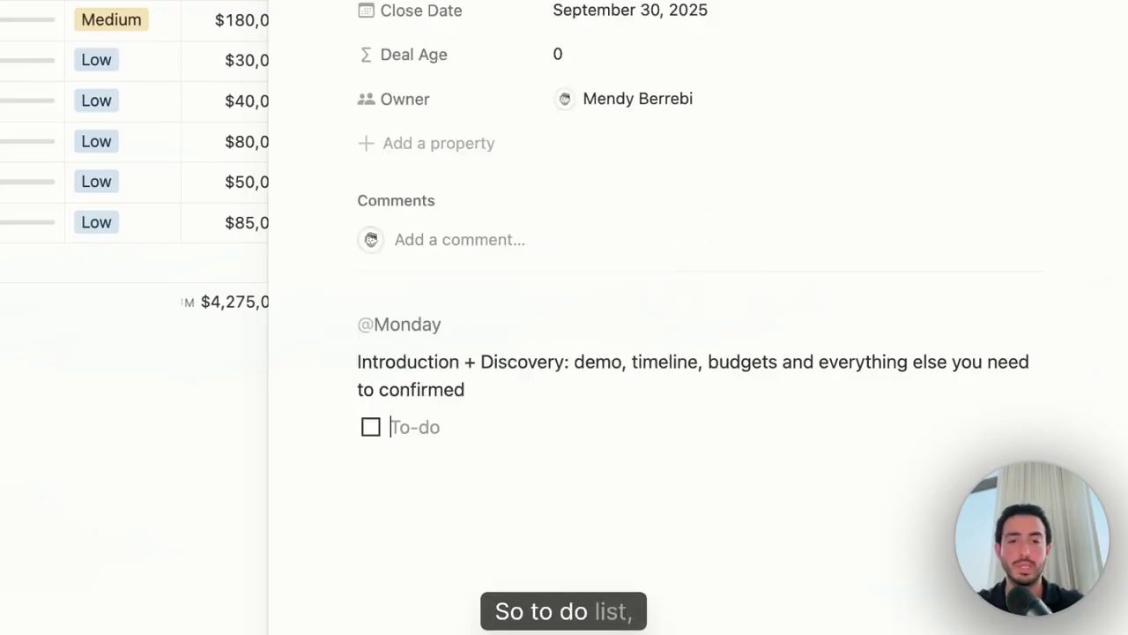
pyautogui.write('Send DO')
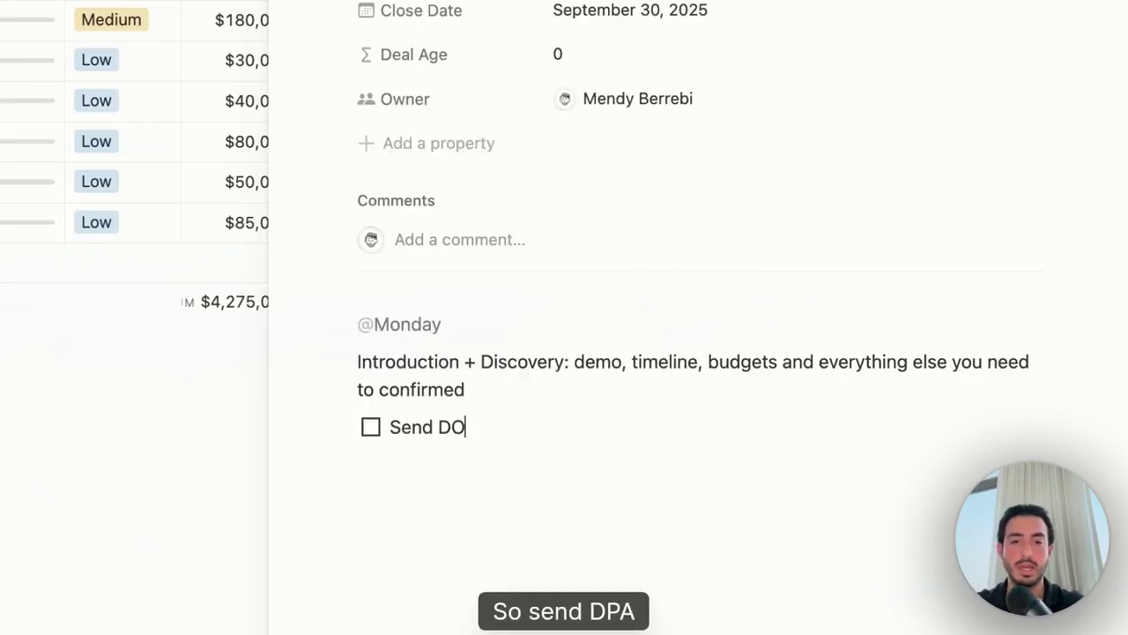
pyautogui.write('AA')
pyautogui.press('Return')
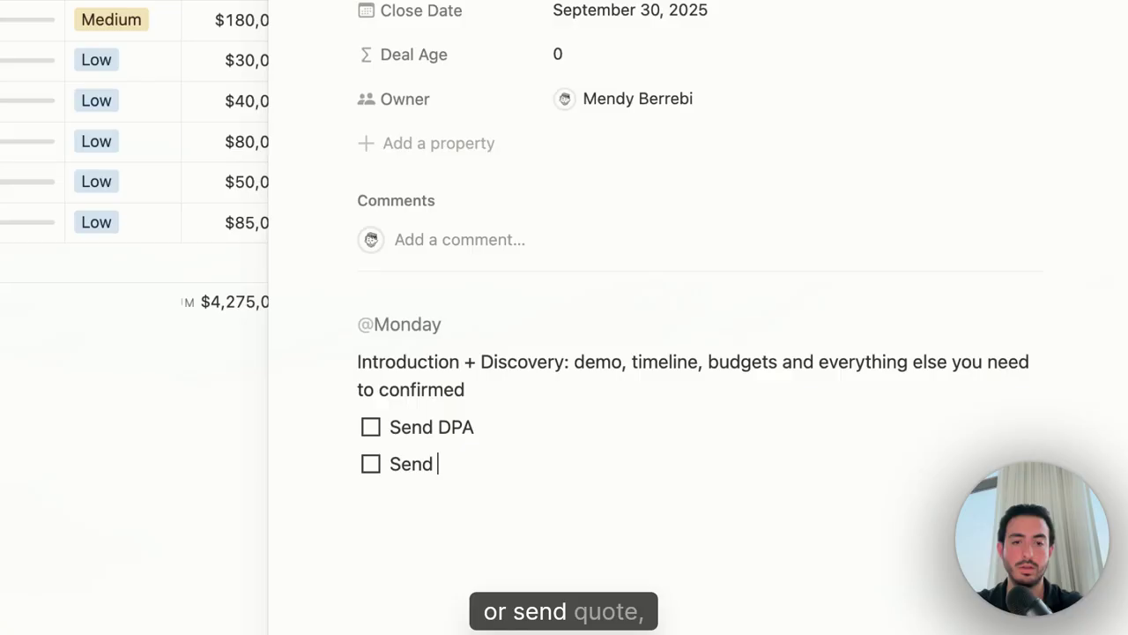
pyautogui.write('Send Quote B')
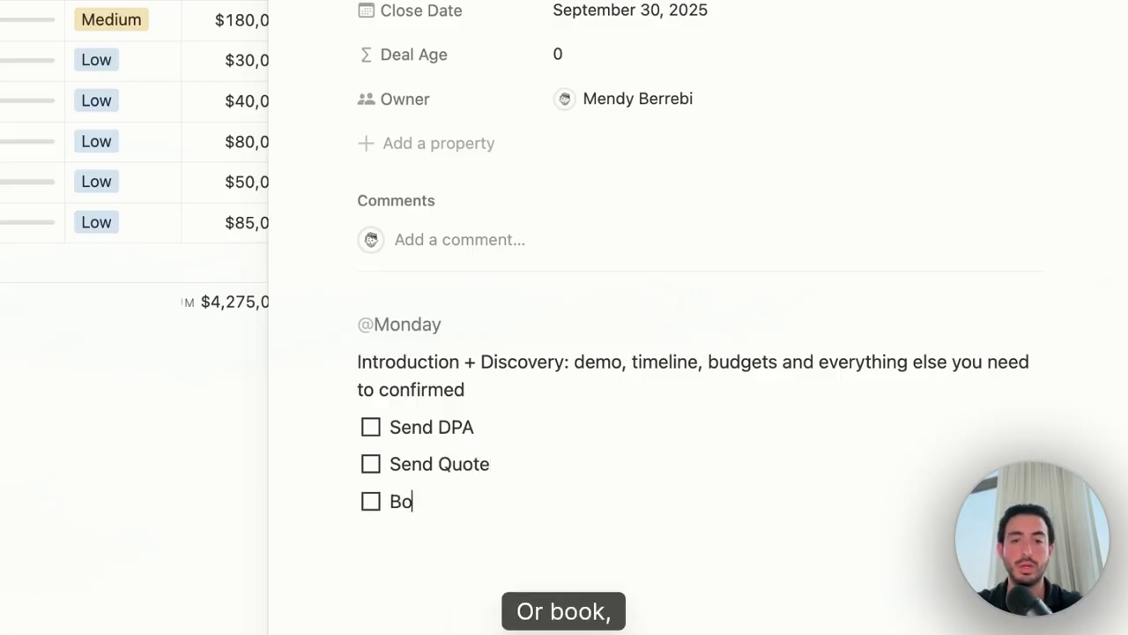
pyautogui.write('ook B')
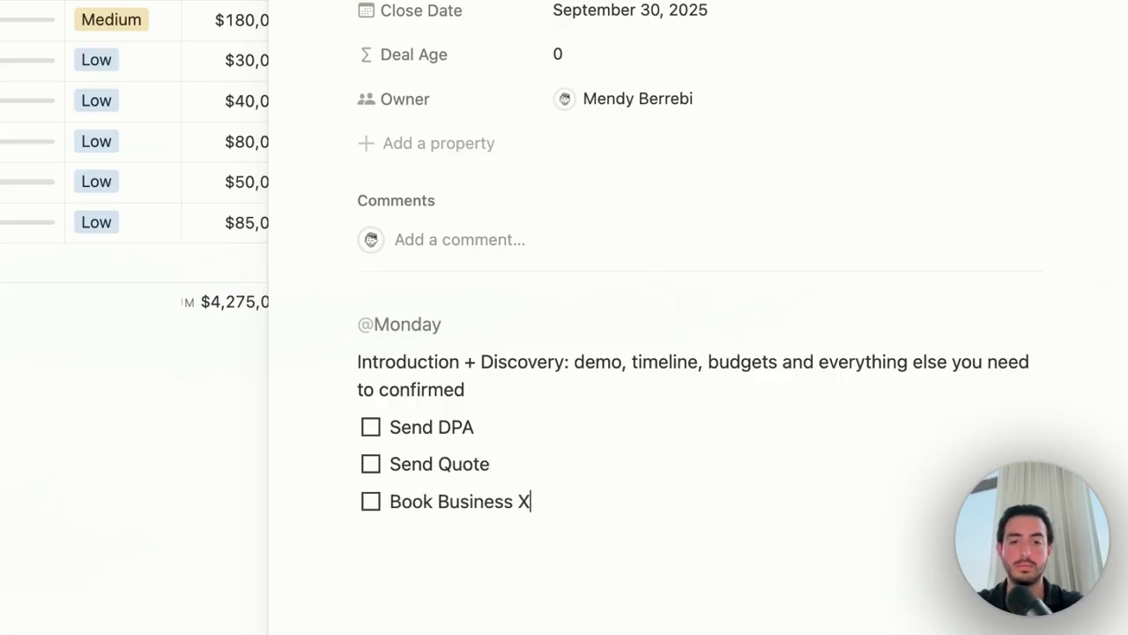
pyautogui.write('usiness Case Meeting Set up POC c')
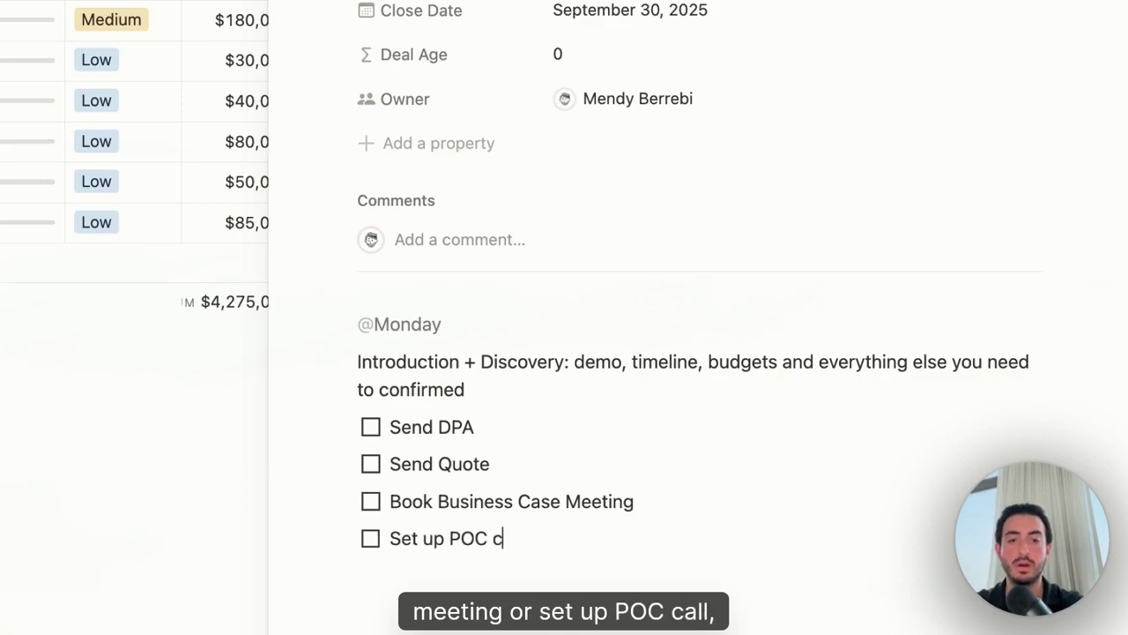
pyautogui.write('all')
# - Mention your own account at the end of the "Set up POC call" to-do
pyautogui.scroll(1, 445, 436)
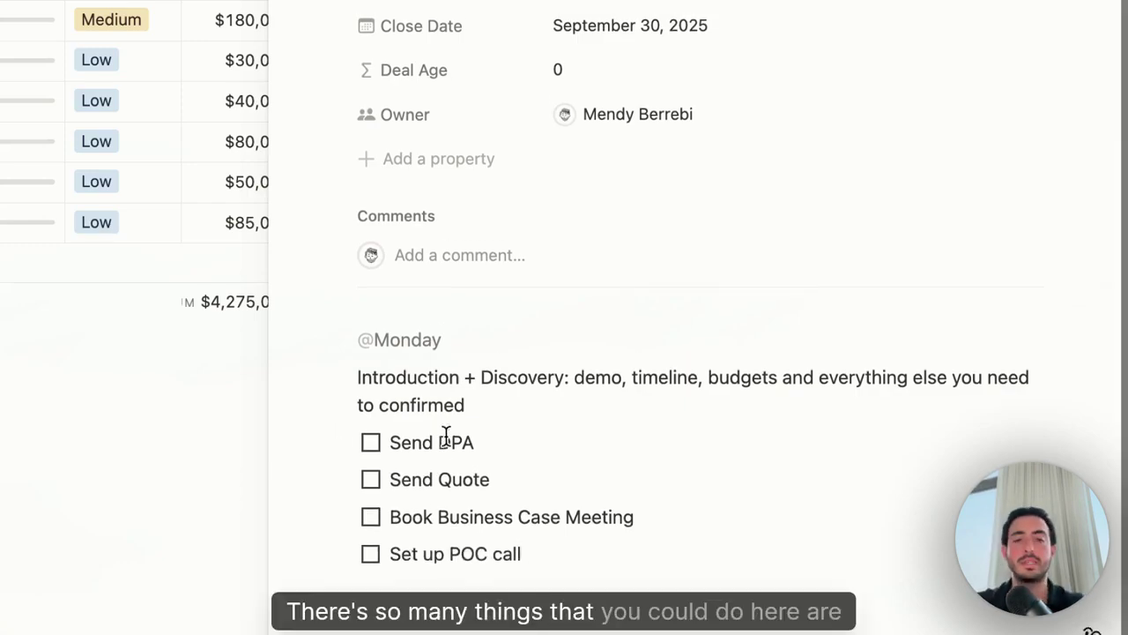
pyautogui.scroll(-3, 443, 433)
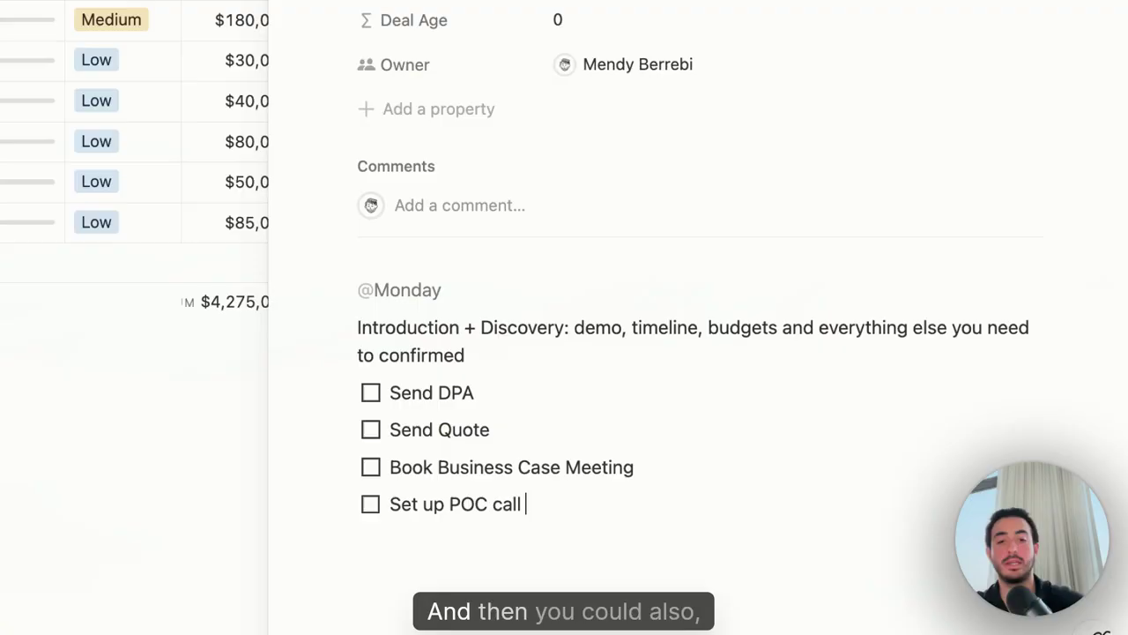
pyautogui.write('@')
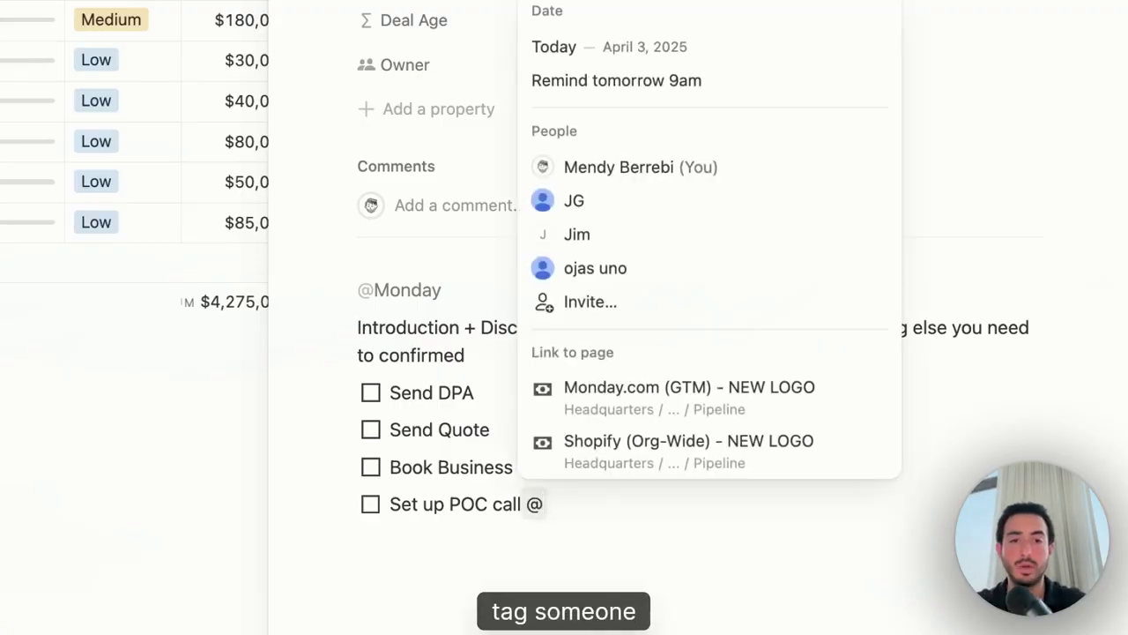
pyautogui.scroll(-1, 628, 324)
pyautogui.click(612, 118)
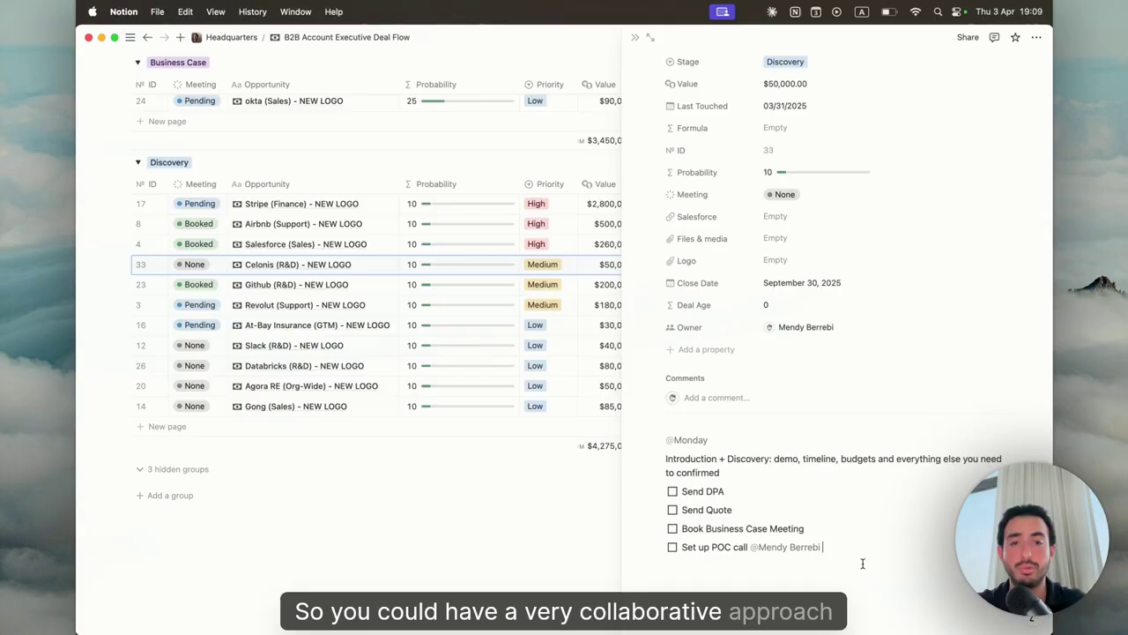
# - Review the Celonis page's properties, including the AI summary and Next Steps fields, together with the Monday meeting notes
pyautogui.scroll(3, 839, 501)
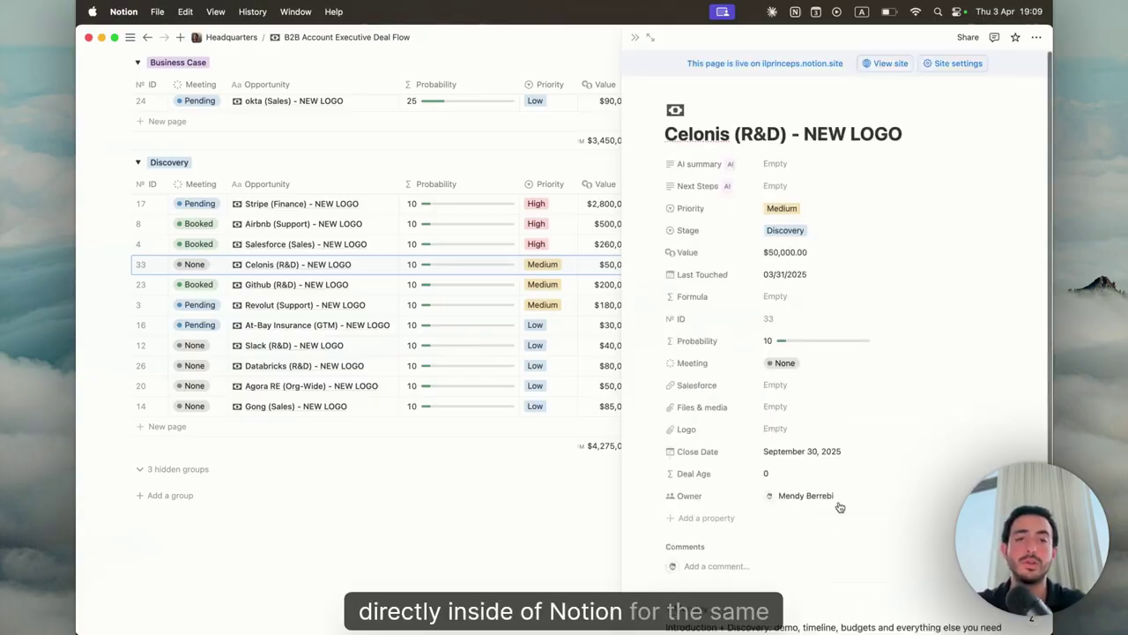
pyautogui.scroll(1, 838, 502)
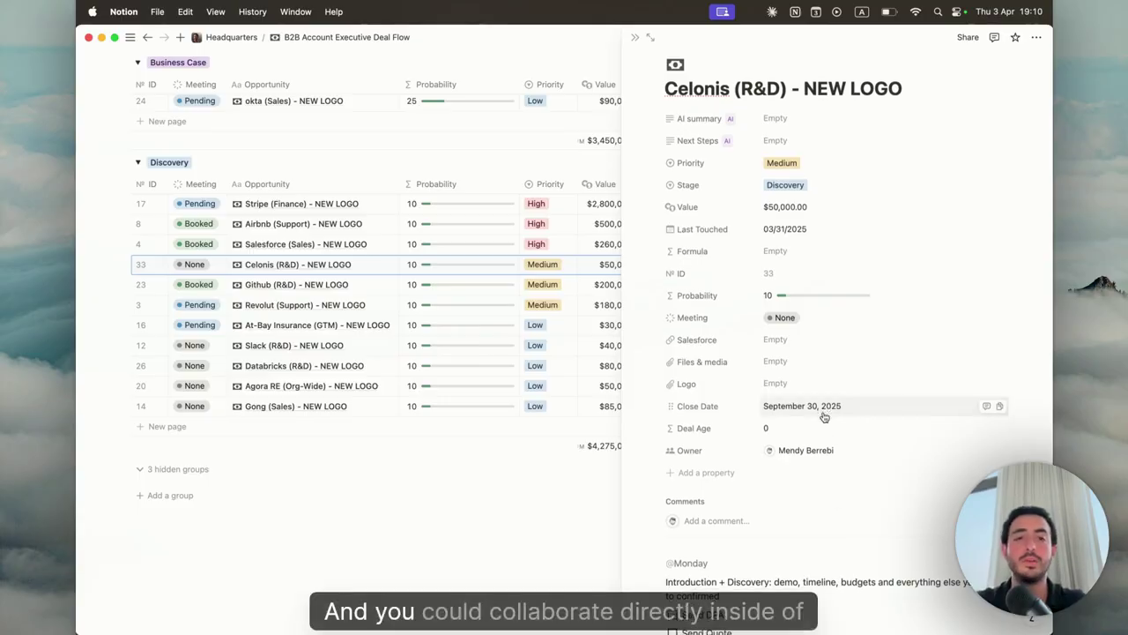
pyautogui.scroll(-3, 823, 412)
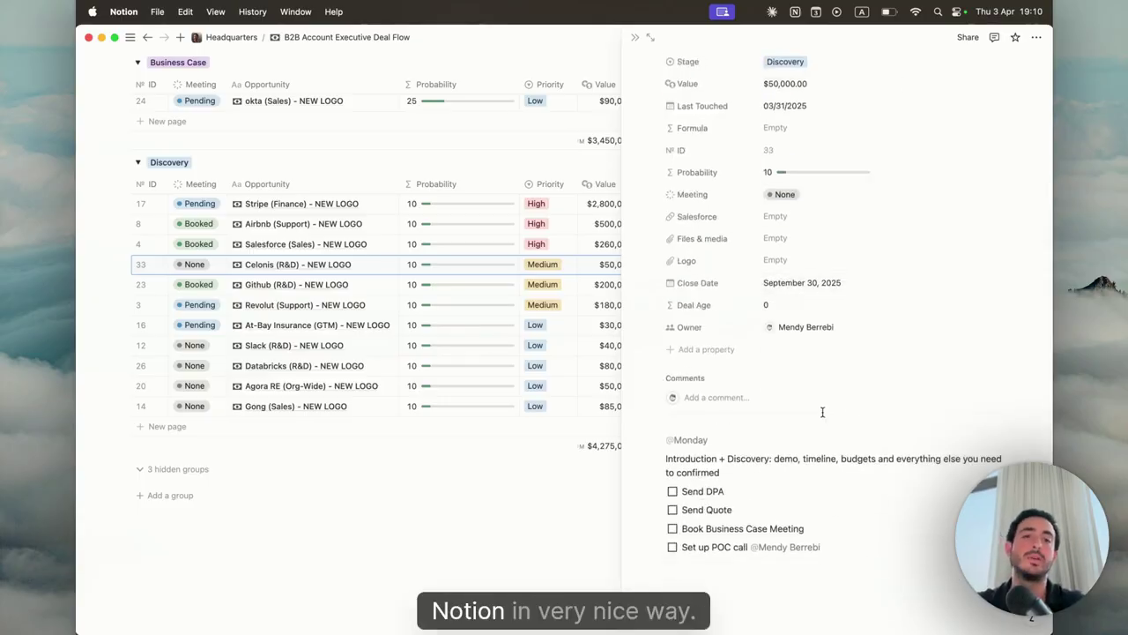
pyautogui.scroll(3, 809, 407)
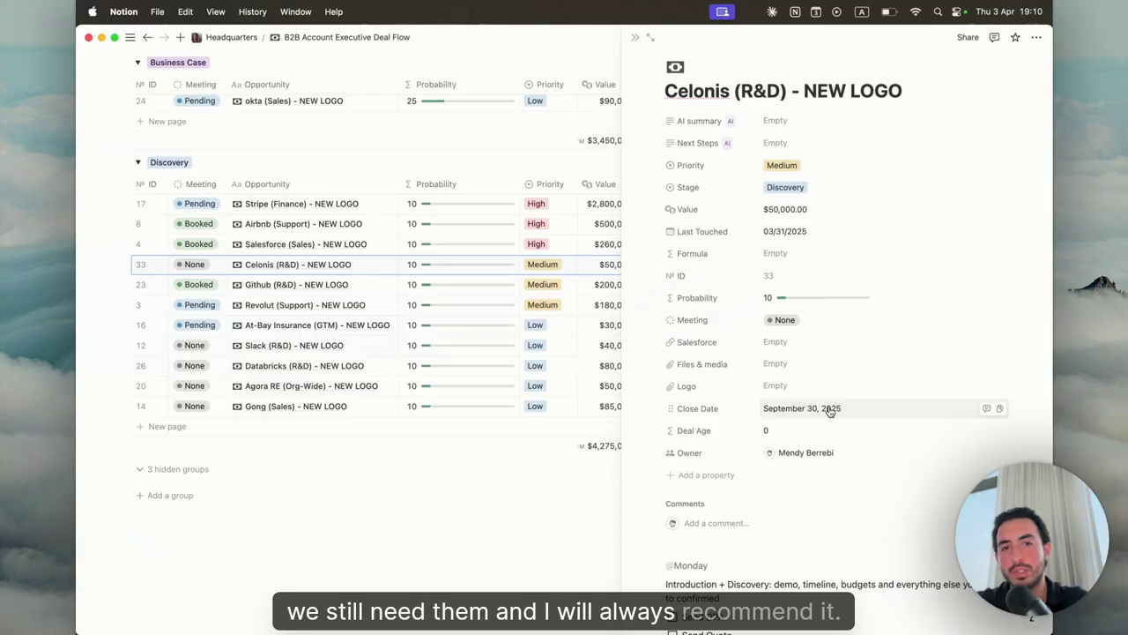
pyautogui.scroll(-4, 793, 421)
pyautogui.scroll(3, 759, 431)
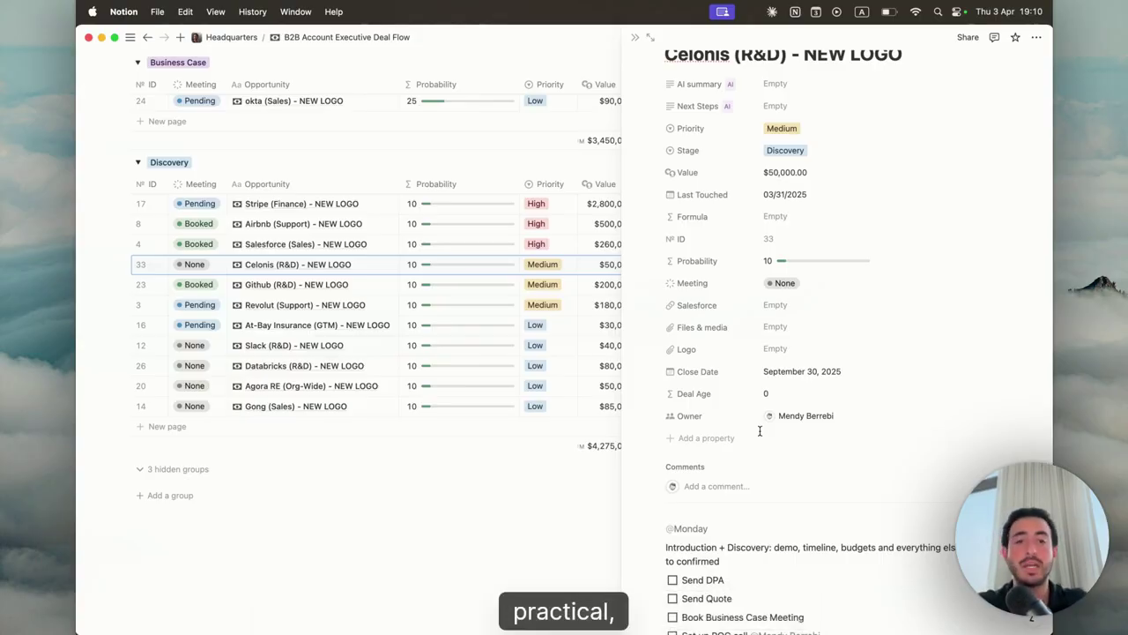
pyautogui.scroll(2, 763, 446)
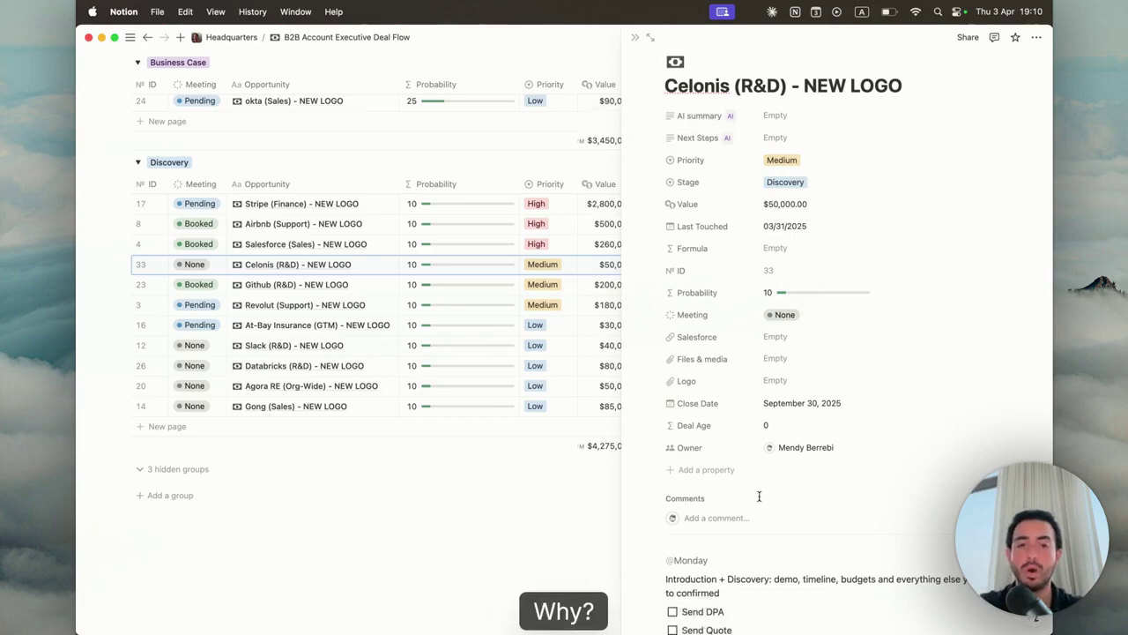
pyautogui.scroll(-2, 740, 480)
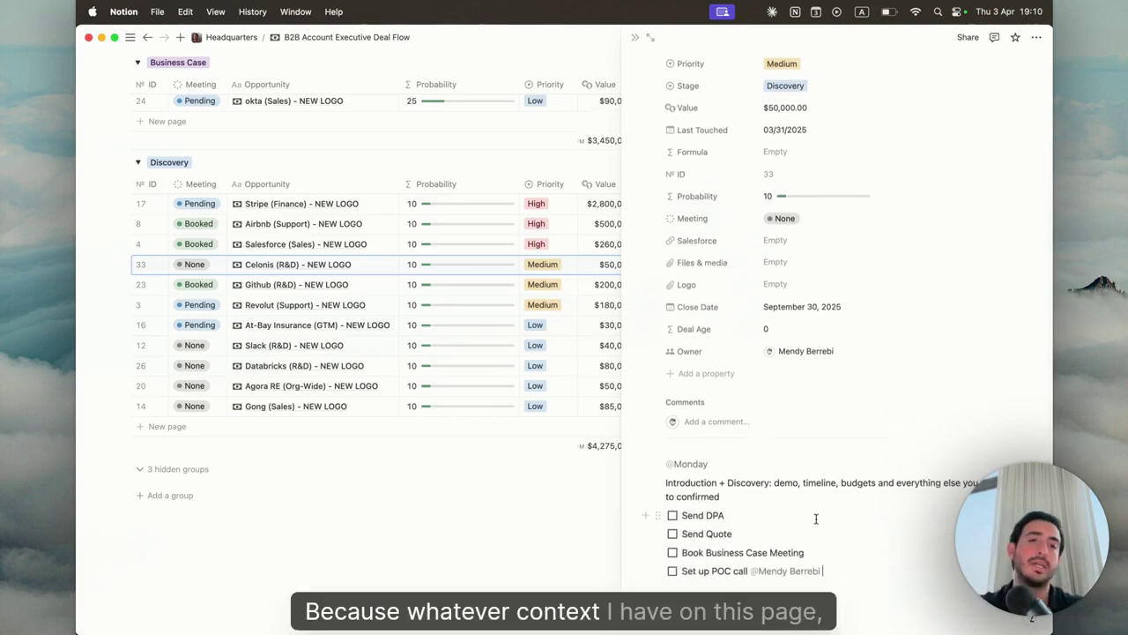
pyautogui.scroll(3, 817, 518)
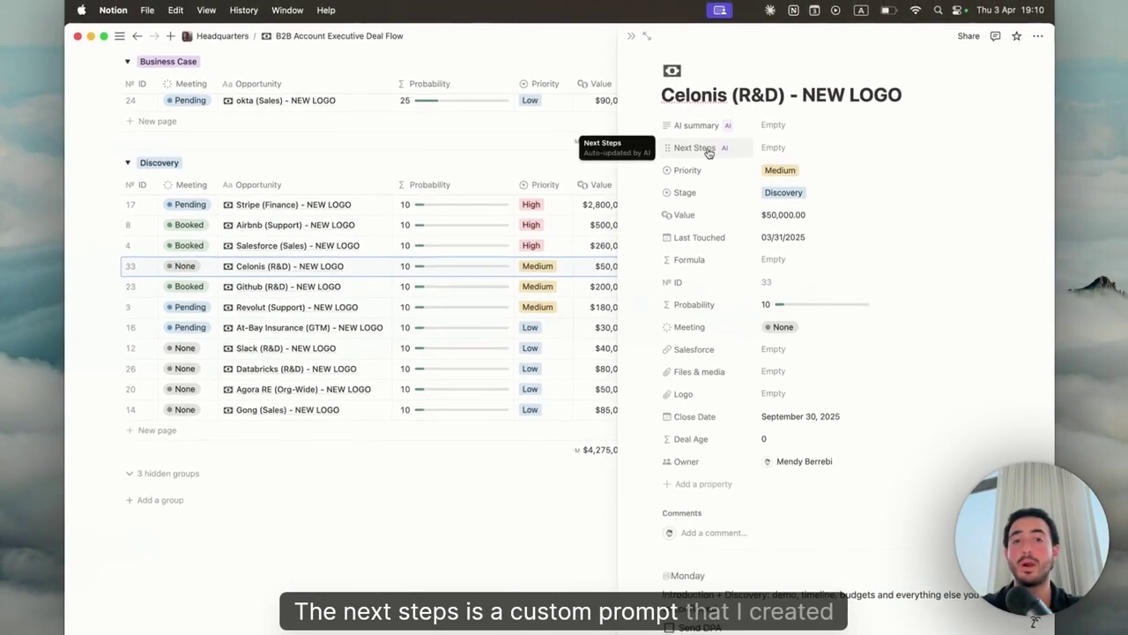
pyautogui.click(710, 150)
pyautogui.click(734, 154)
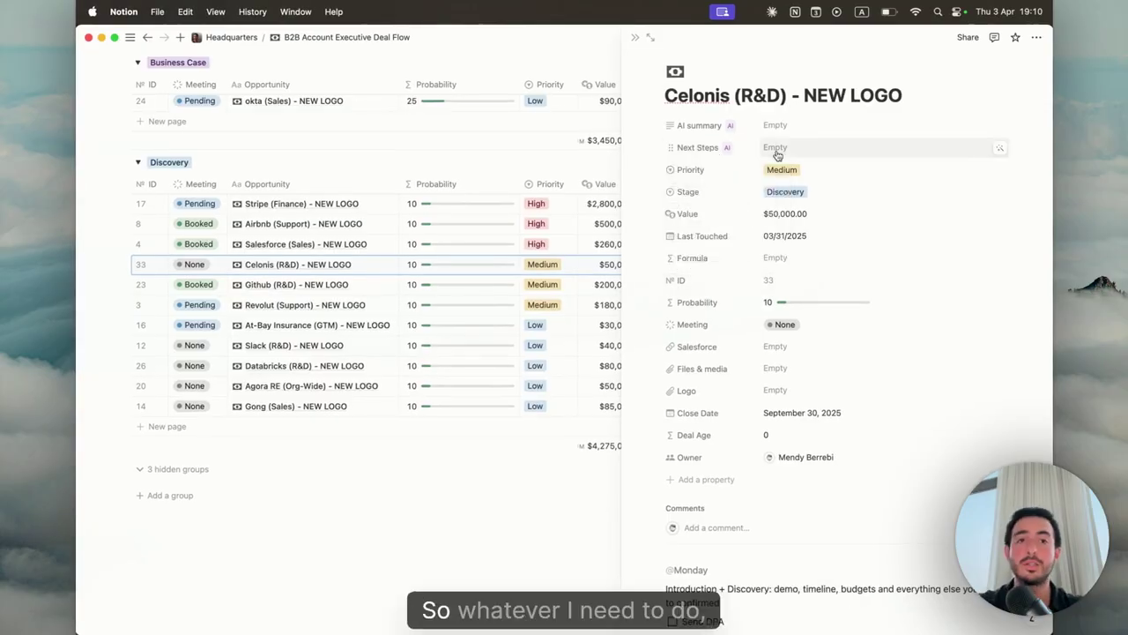
pyautogui.scroll(-4, 749, 264)
pyautogui.scroll(3, 754, 319)
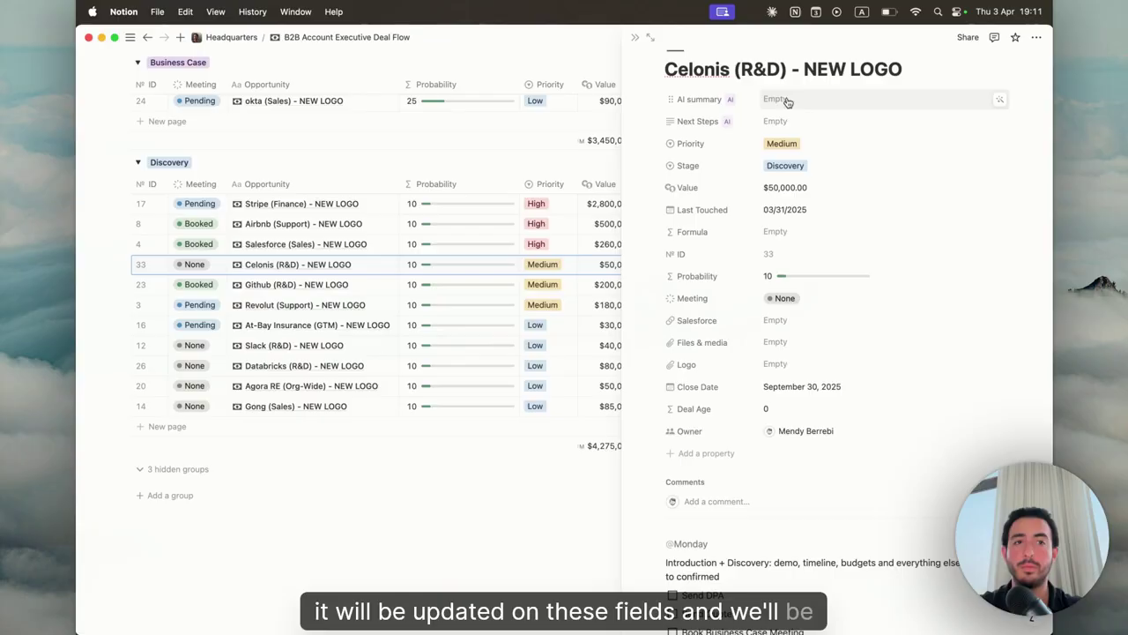
pyautogui.scroll(-3, 740, 365)
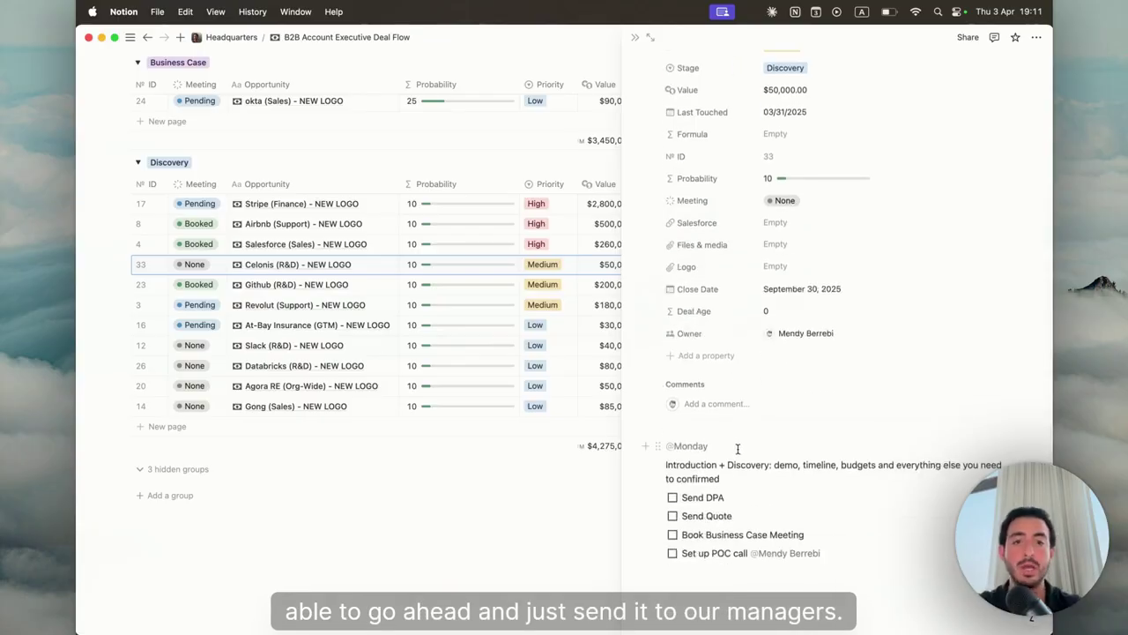
# - Insert a date mention for Today on a new line above the Monday entry in the notes
pyautogui.click(710, 446)
pyautogui.press('Return')
pyautogui.write('@')
pyautogui.write('to')
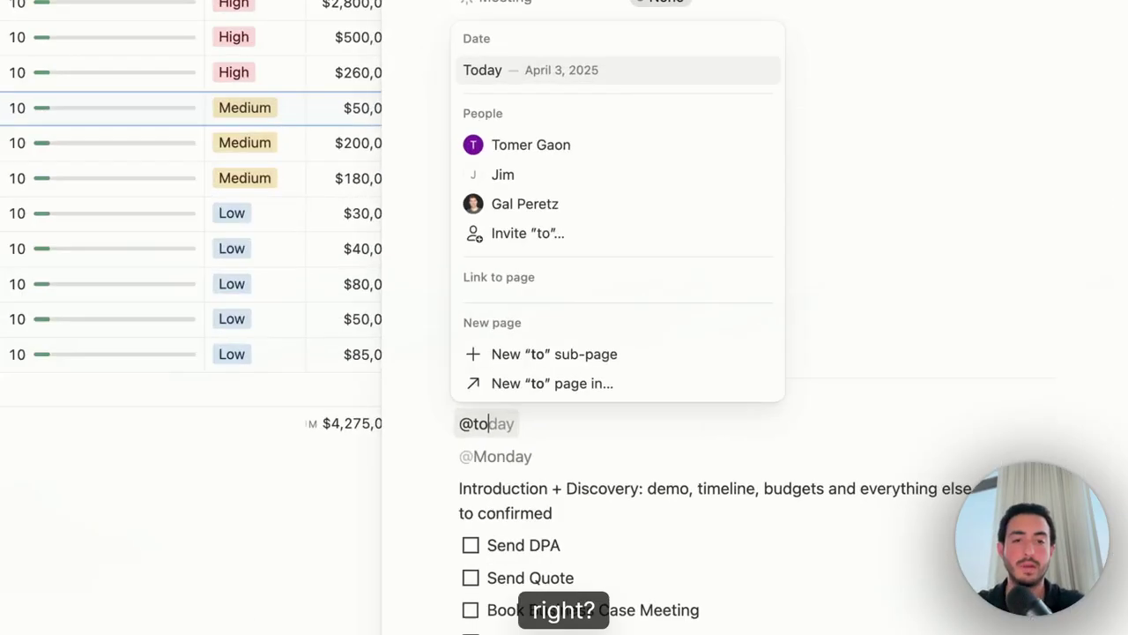
pyautogui.press('Return')
pyautogui.press('Return')
# - Write "Followed up with client and booked meeting" below the Today mention and end it with a date mention for Next Thursday
pyautogui.write('Followed up w')
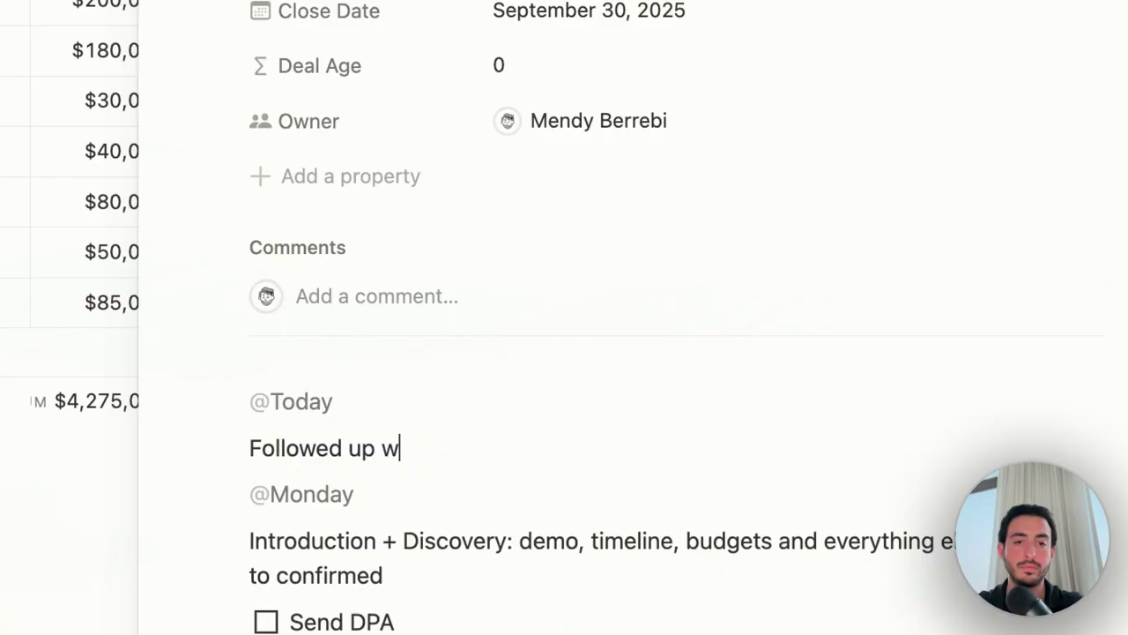
pyautogui.write('ith cloe')
pyautogui.press('BackSpace')
pyautogui.press('BackSpace')
pyautogui.write('i')
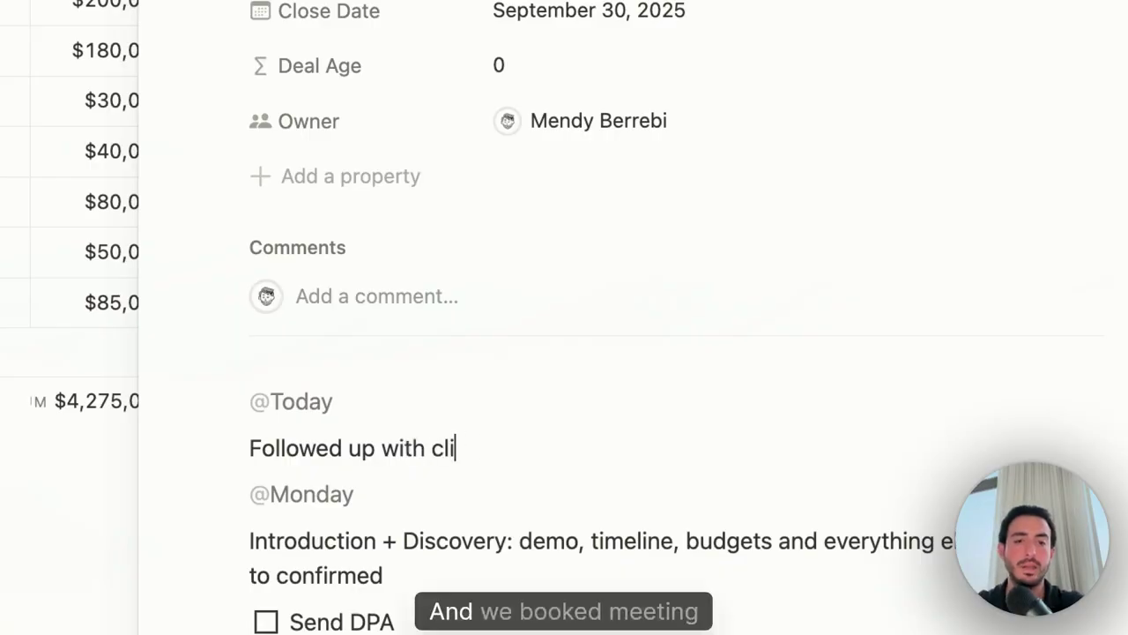
pyautogui.write('ent and booked meeti')
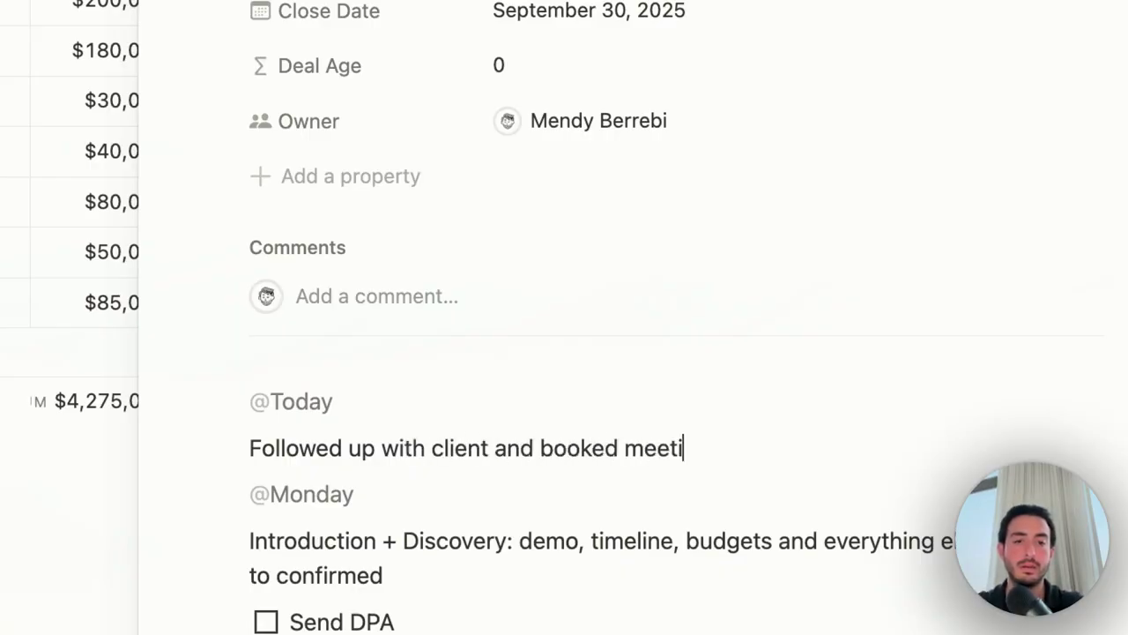
pyautogui.write('ng @next')
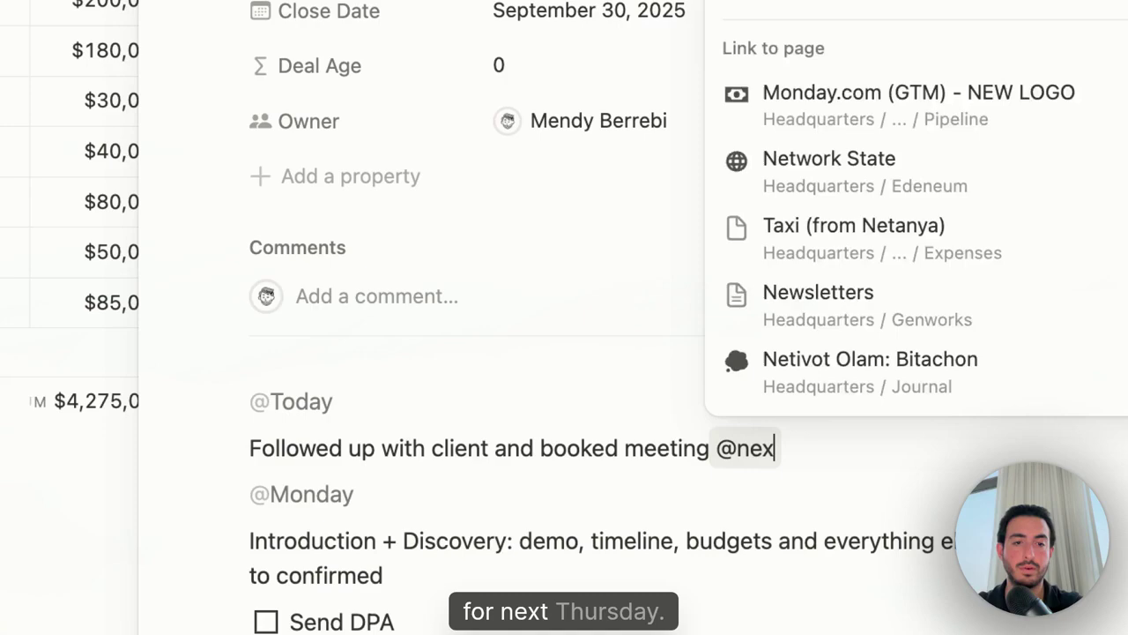
pyautogui.press('Return')
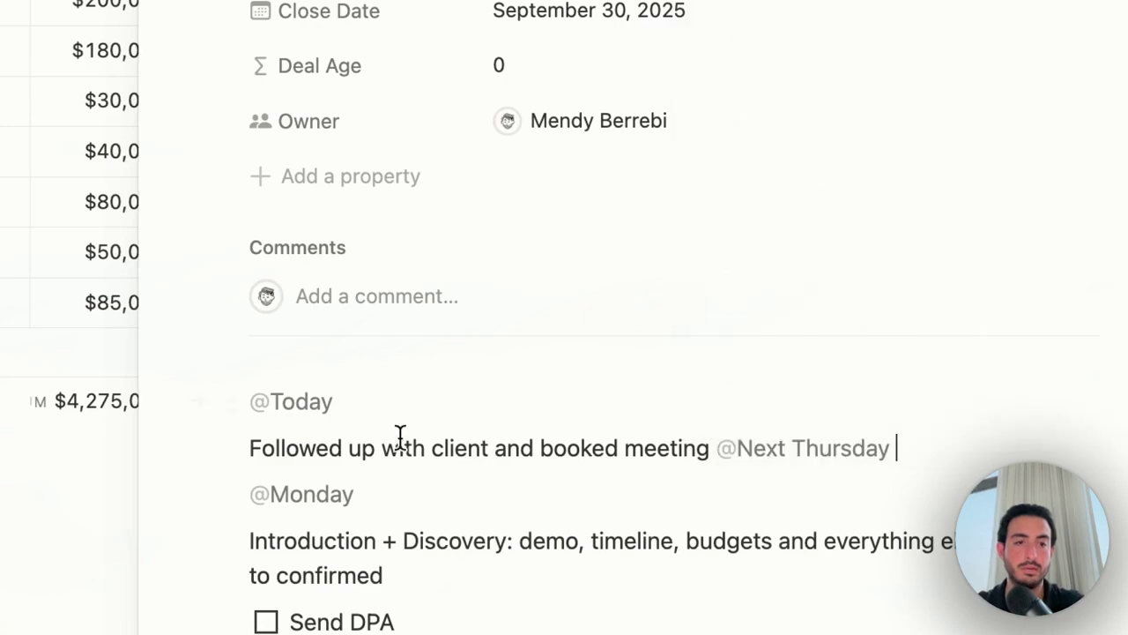
# - Review the Today follow-up note with its Next Thursday mention and the Celonis page's properties, including Last Touched
pyautogui.click(762, 463)
pyautogui.click(599, 366)
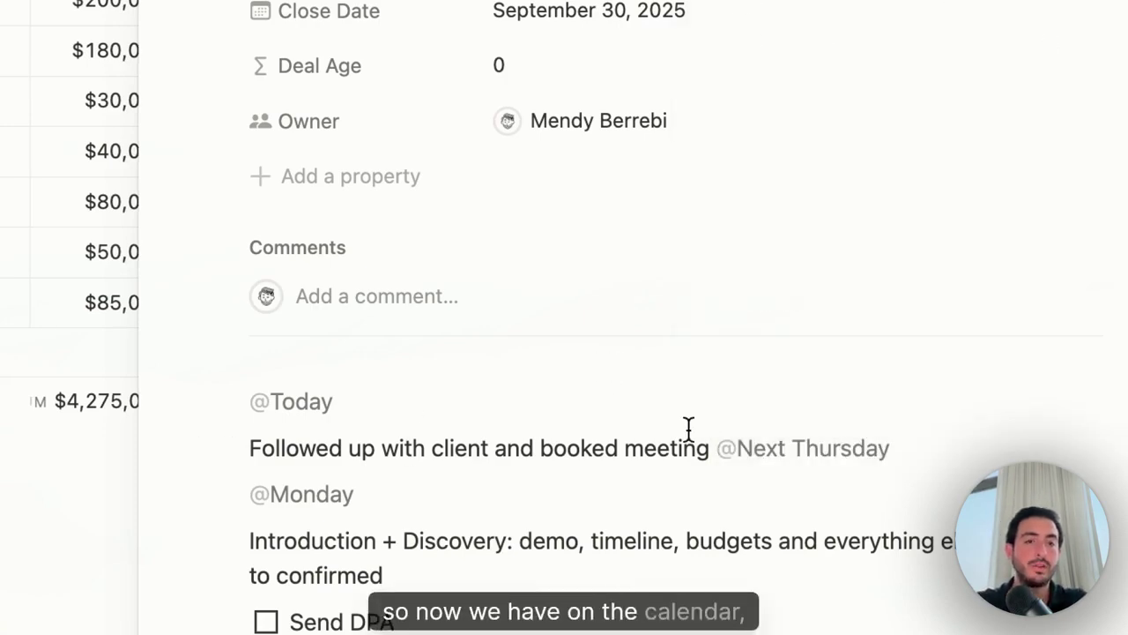
pyautogui.click(772, 460)
pyautogui.click(599, 423)
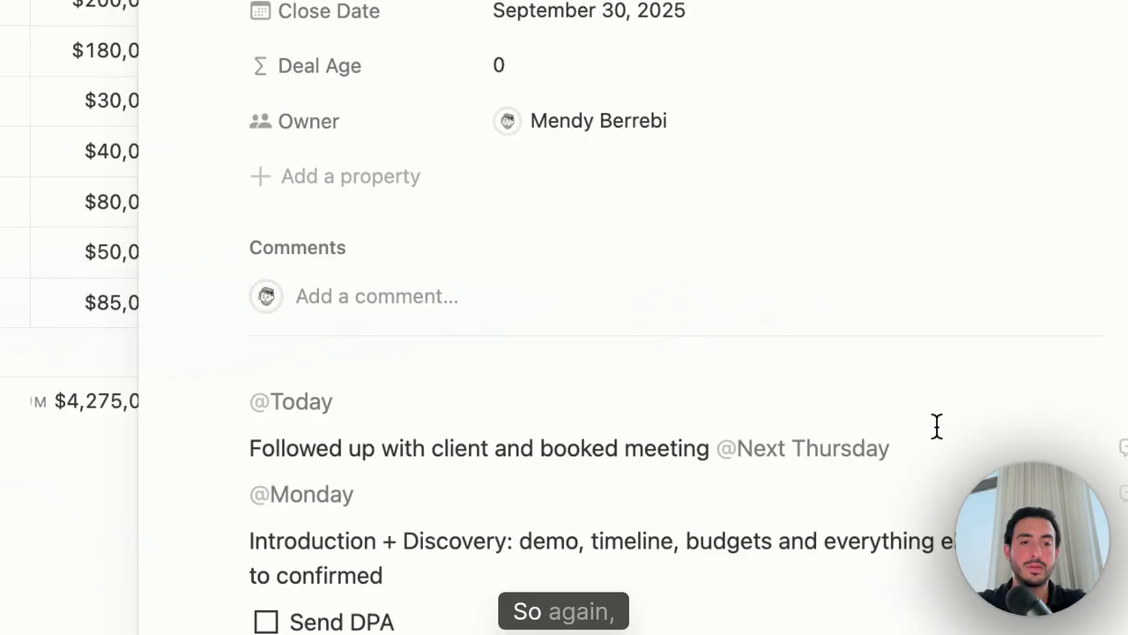
pyautogui.moveTo(936, 426); pyautogui.dragTo(467, 454)
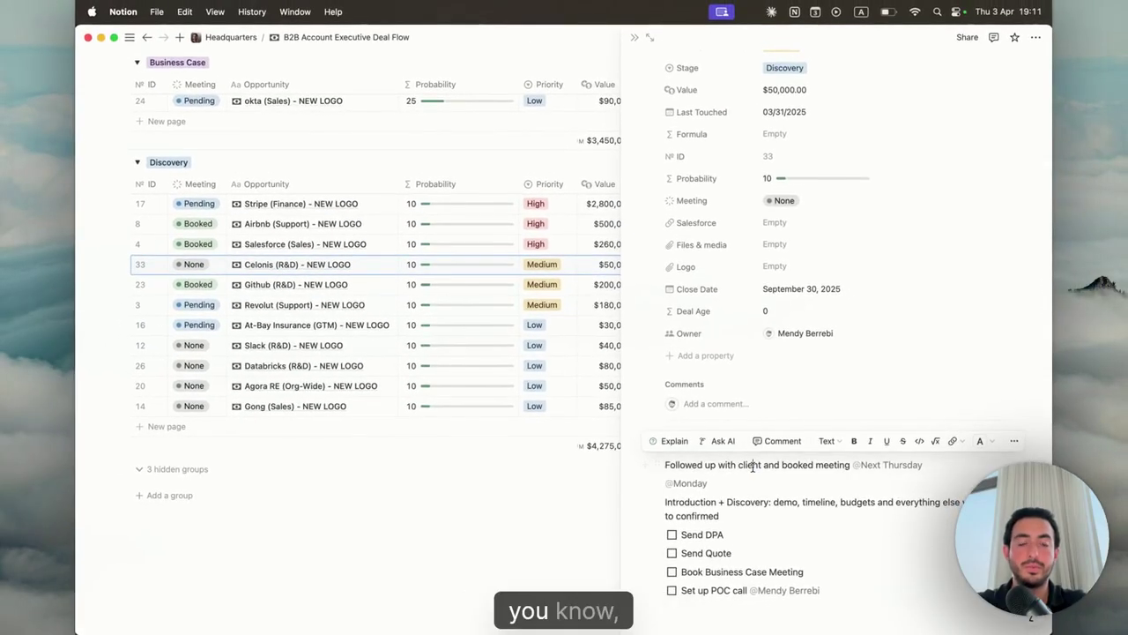
pyautogui.click(753, 467)
pyautogui.scroll(3, 711, 440)
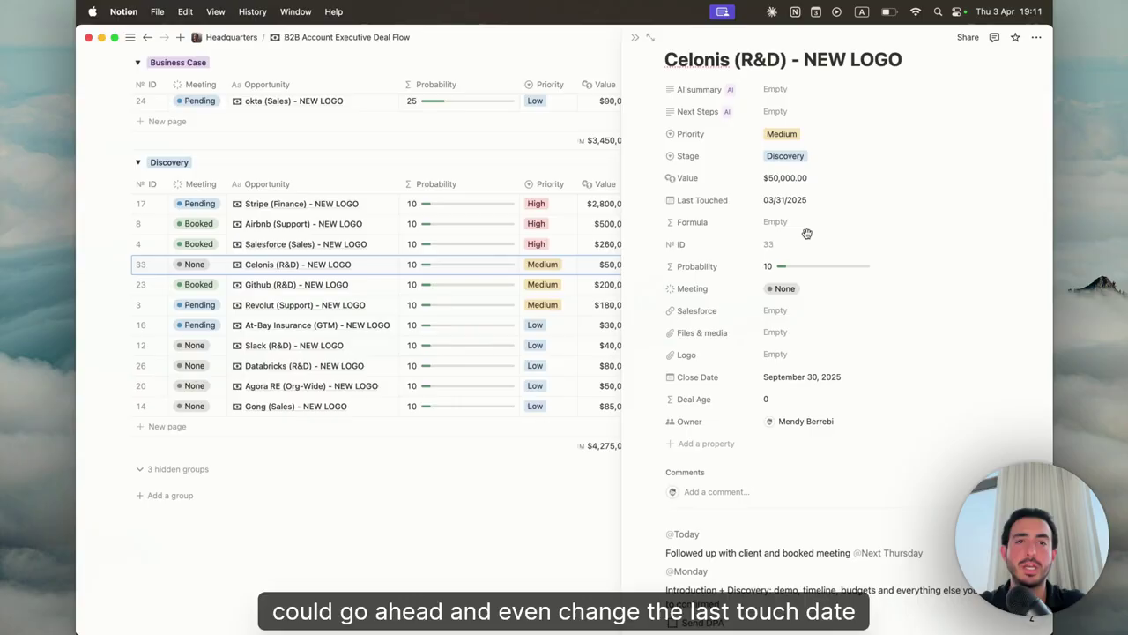
pyautogui.scroll(2, 780, 304)
pyautogui.scroll(-4, 780, 294)
# - Below the follow-up note, run the recent AI prompt "help me prepare for my call next week to discuss a POC" and accept its output
pyautogui.press('Return')
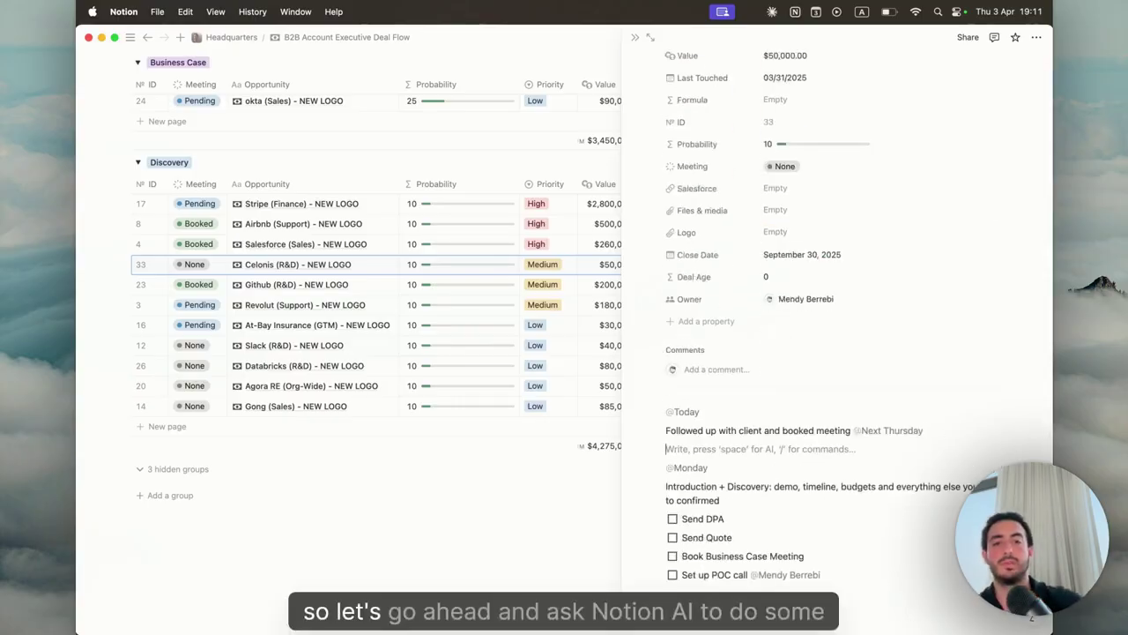
pyautogui.press('space')
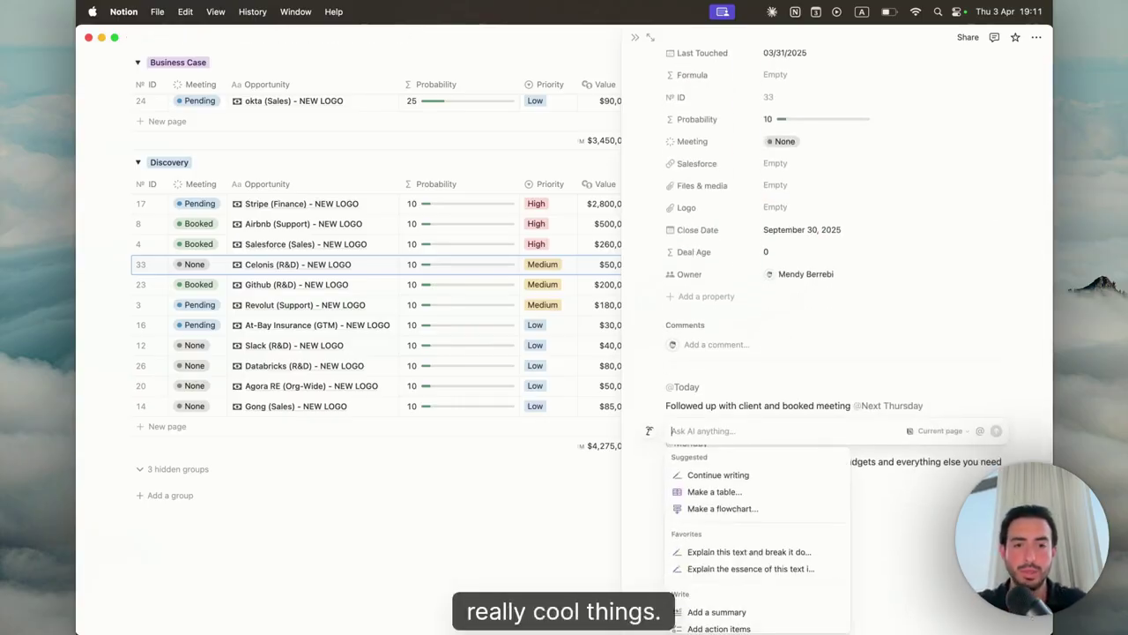
pyautogui.scroll(-10, 767, 547)
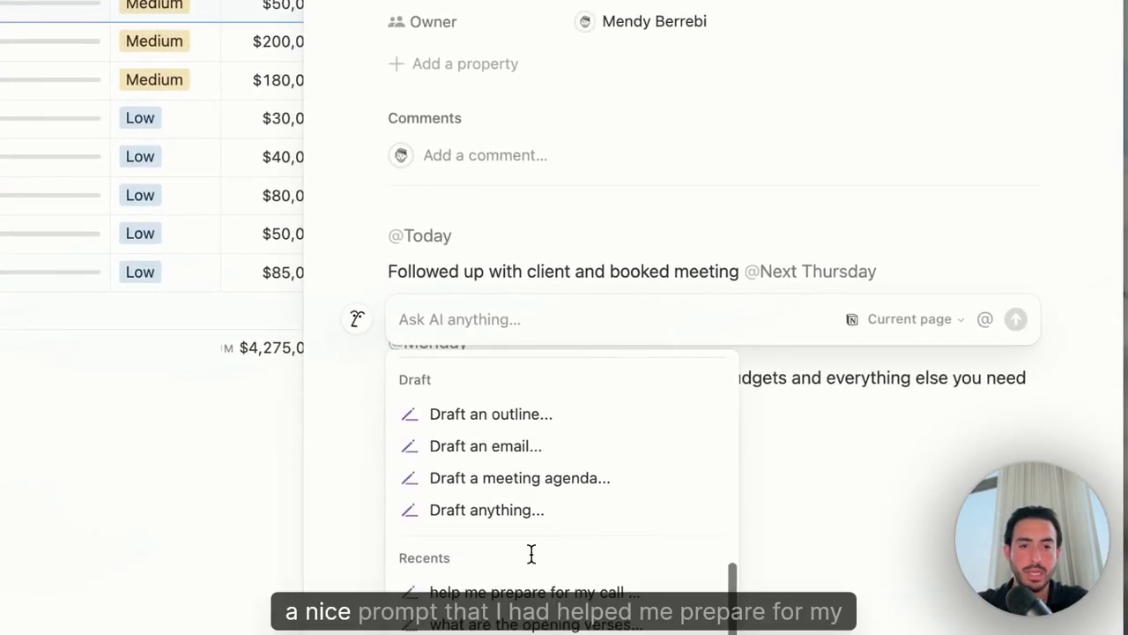
pyautogui.scroll(-2, 532, 552)
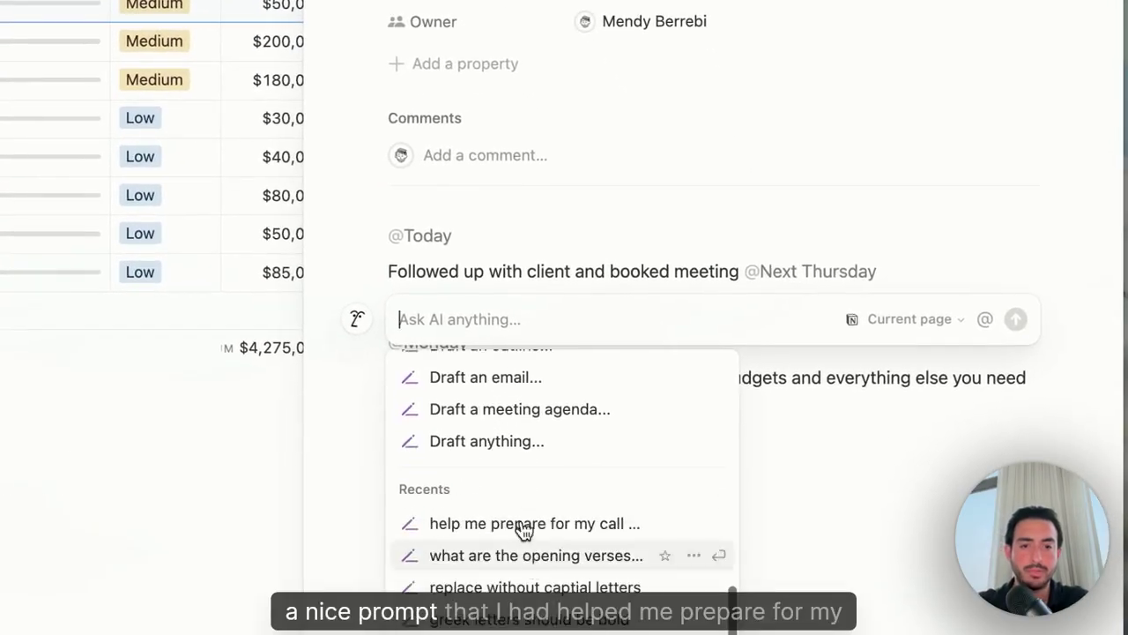
pyautogui.click(516, 524)
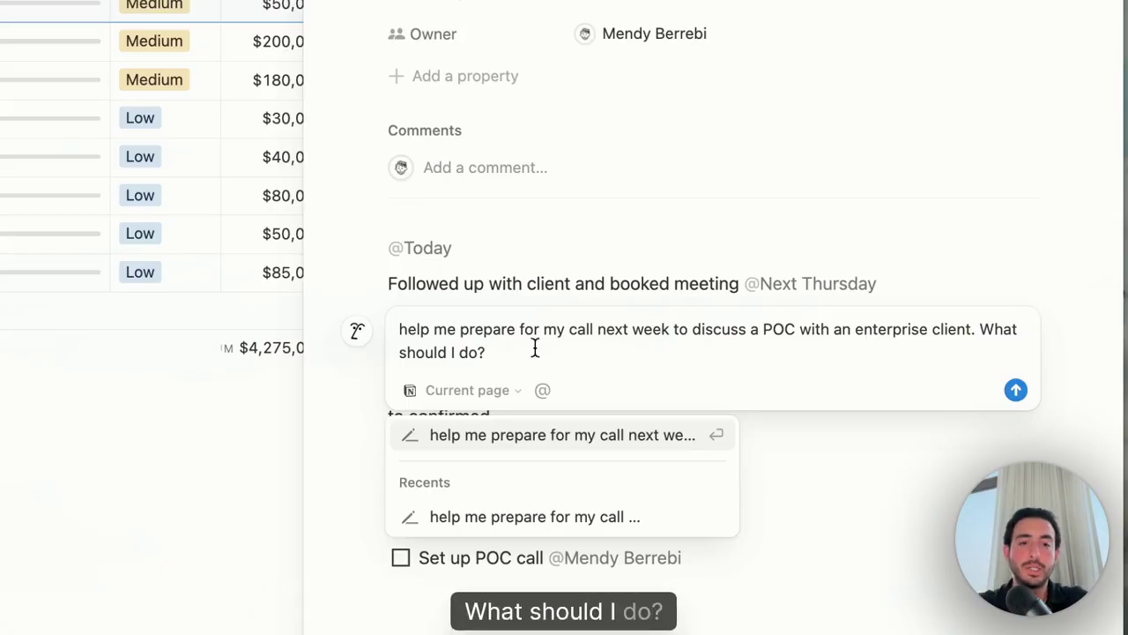
pyautogui.press('Return')
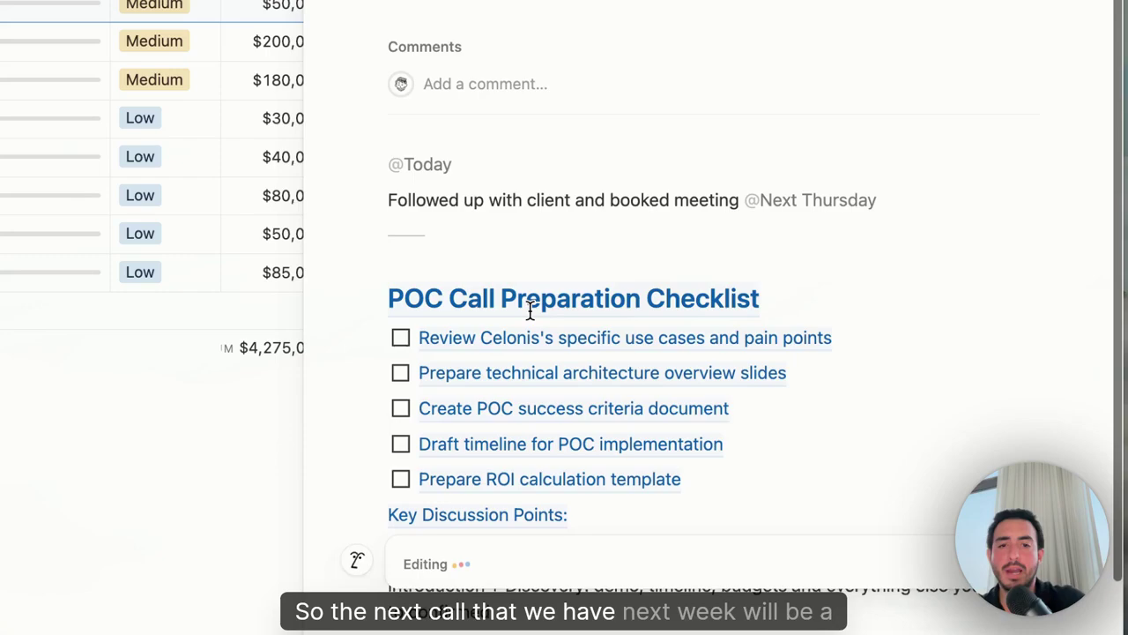
pyautogui.scroll(-3, 529, 310)
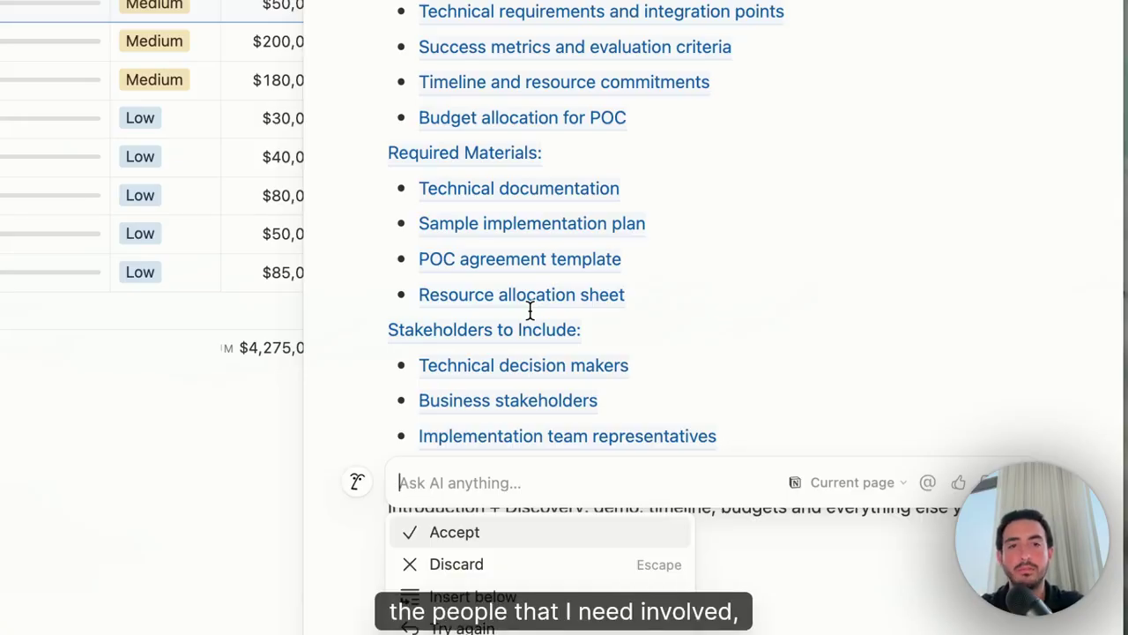
pyautogui.press('Return')
# - Review the POC Call Preparation Checklist and the Celonis page's properties, including the AI summary and Next Steps fields
pyautogui.scroll(5, 507, 9)
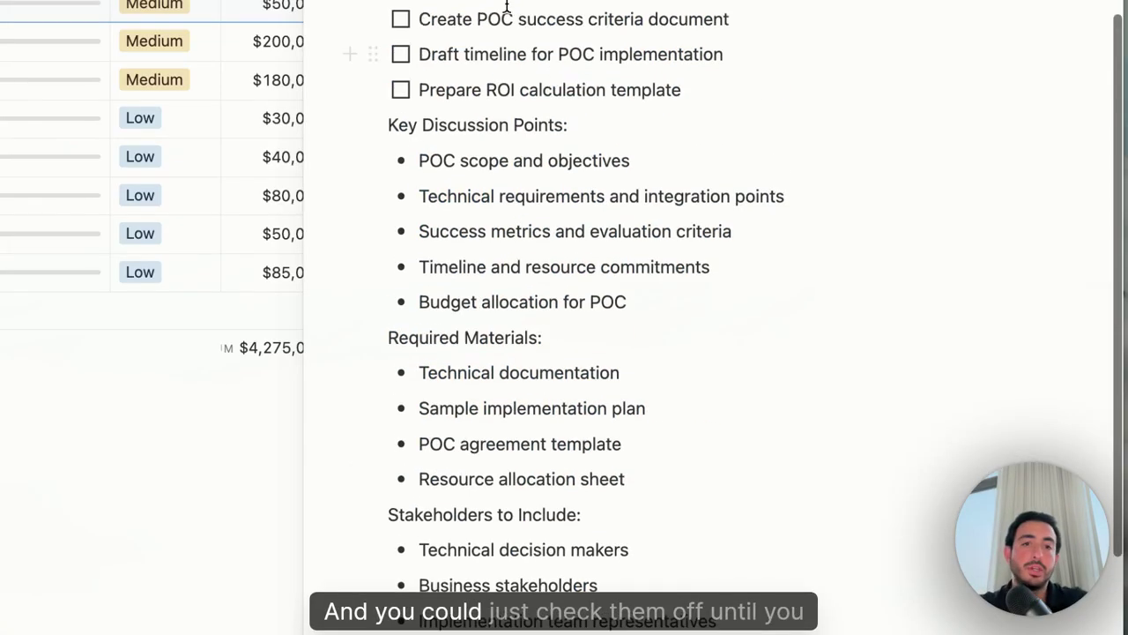
pyautogui.scroll(8, 499, 81)
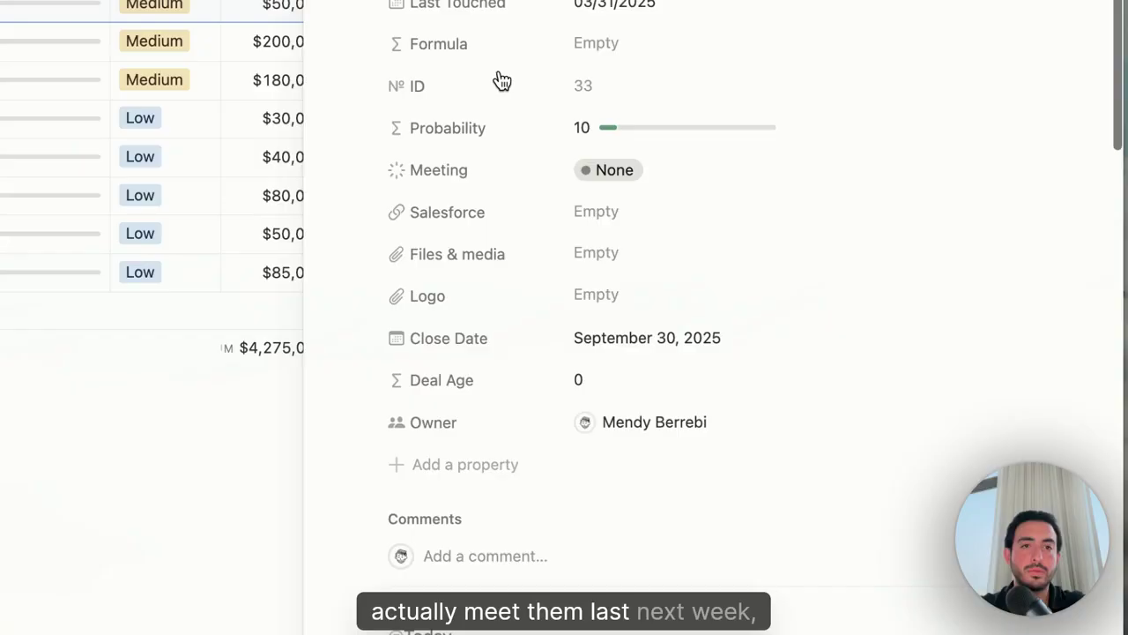
pyautogui.scroll(-2, 499, 80)
pyautogui.scroll(5, 499, 80)
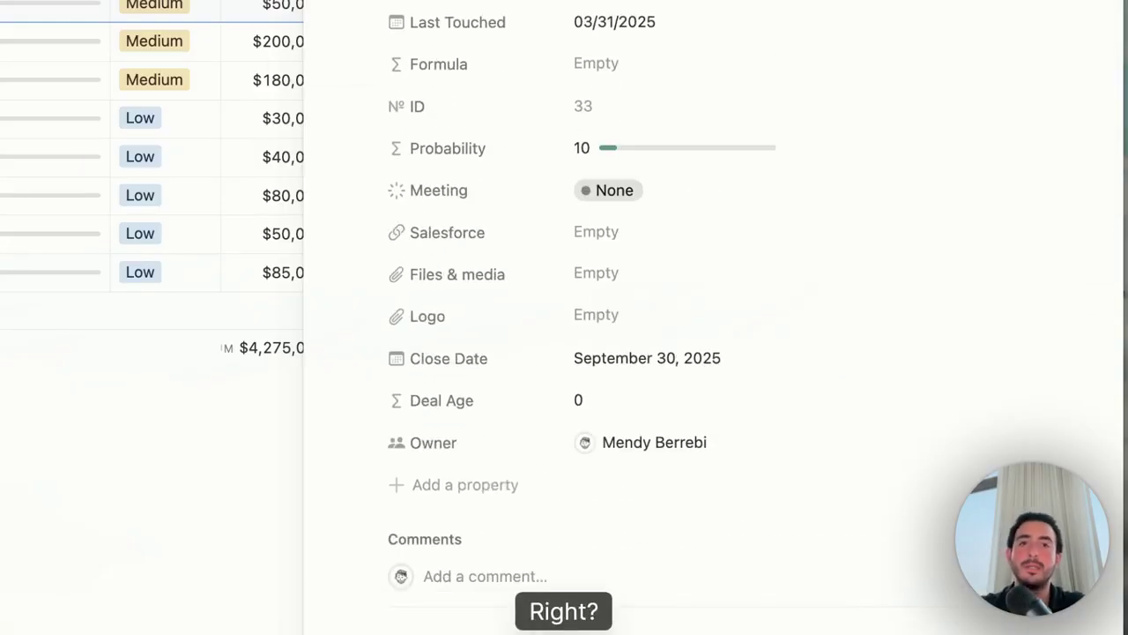
pyautogui.scroll(-10, 428, 124)
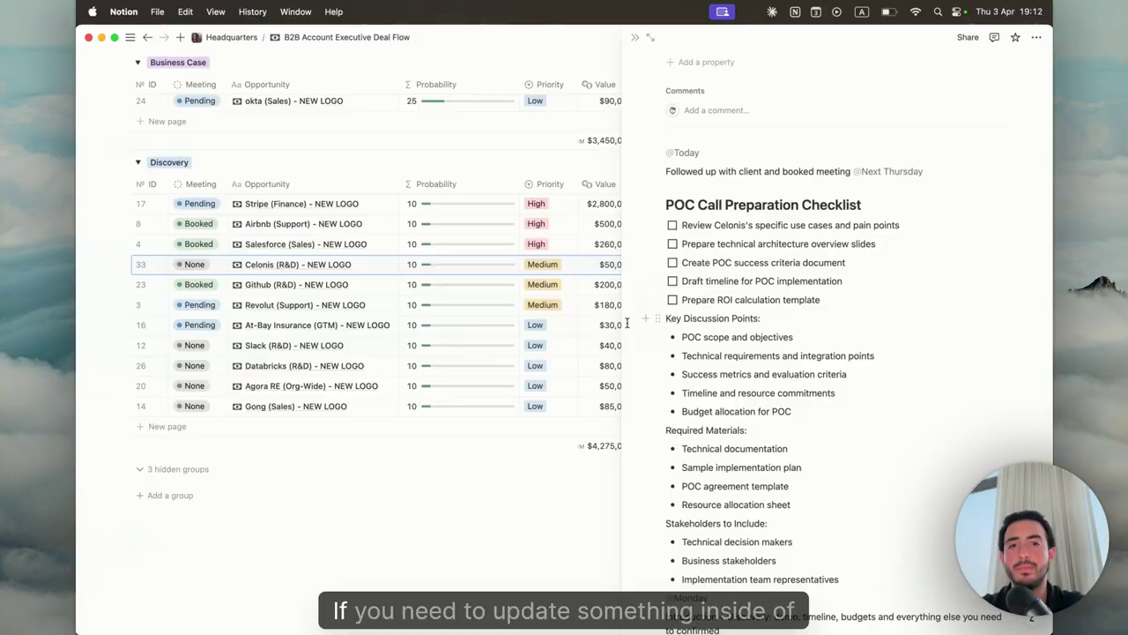
pyautogui.scroll(5, 626, 323)
pyautogui.scroll(2, 748, 226)
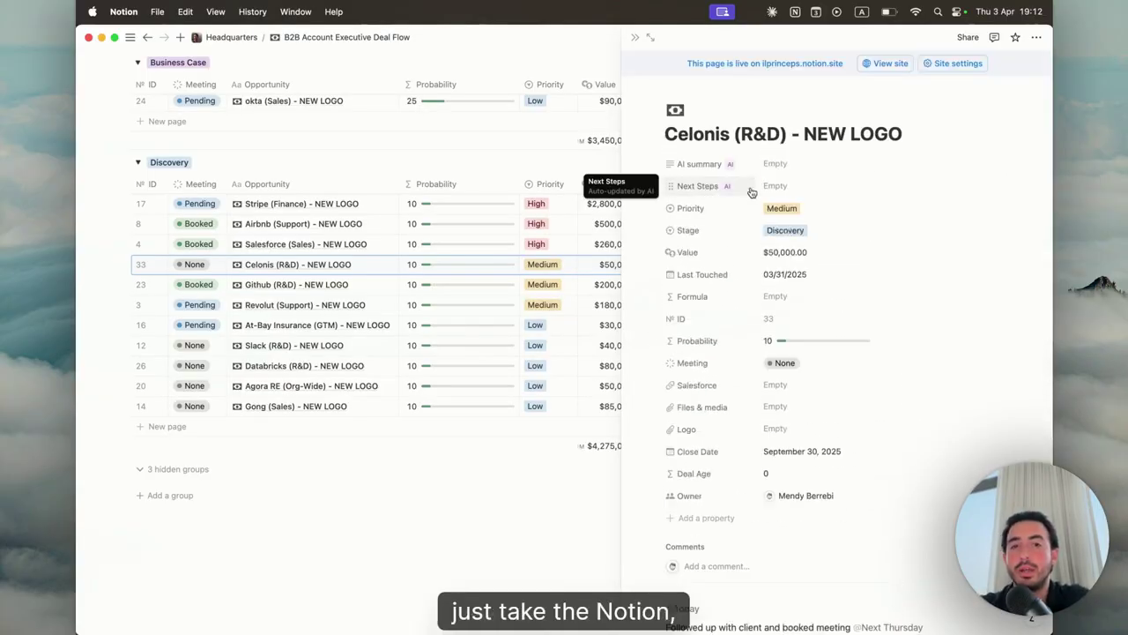
pyautogui.click(788, 186)
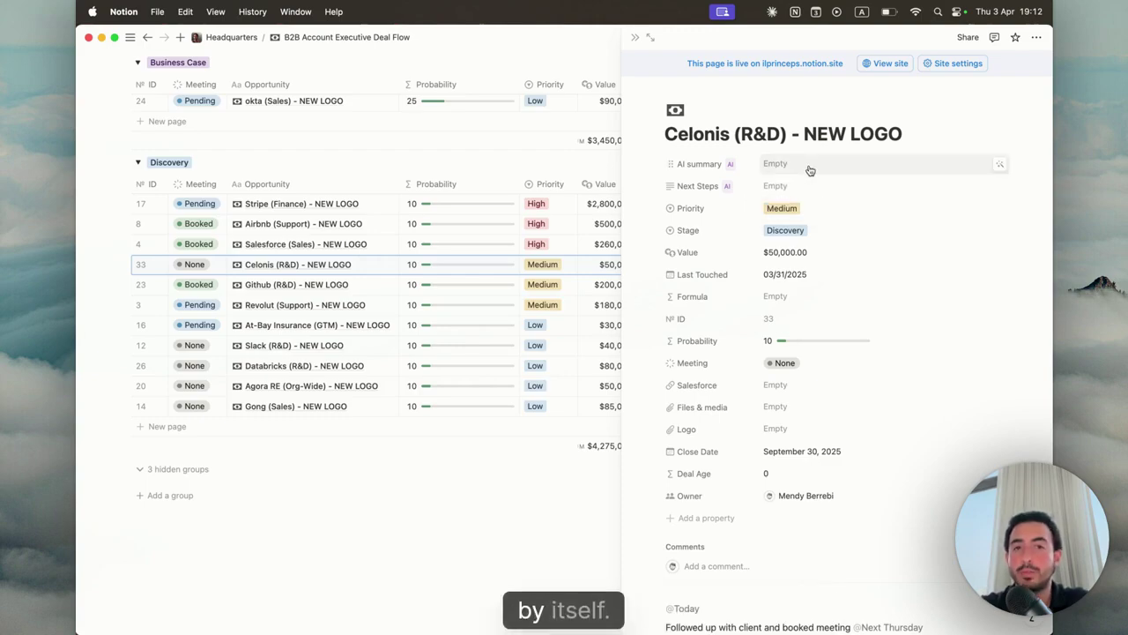
# - Close the Celonis page and look over the pipeline's stage groups and the charts above them
pyautogui.click(633, 40)
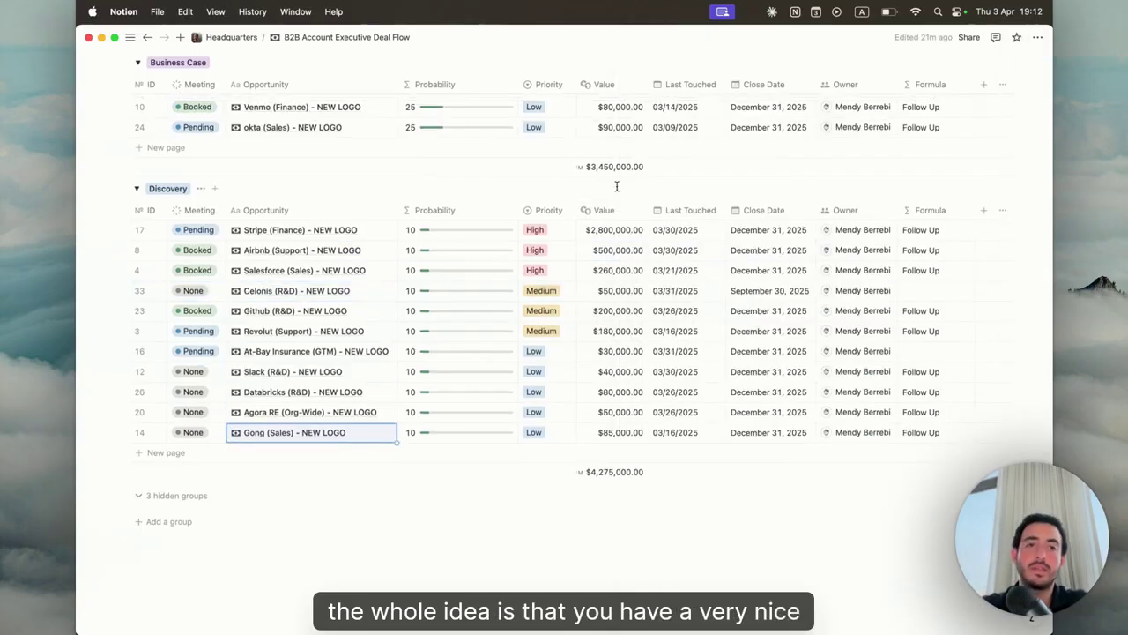
pyautogui.scroll(5, 617, 185)
pyautogui.scroll(3, 618, 201)
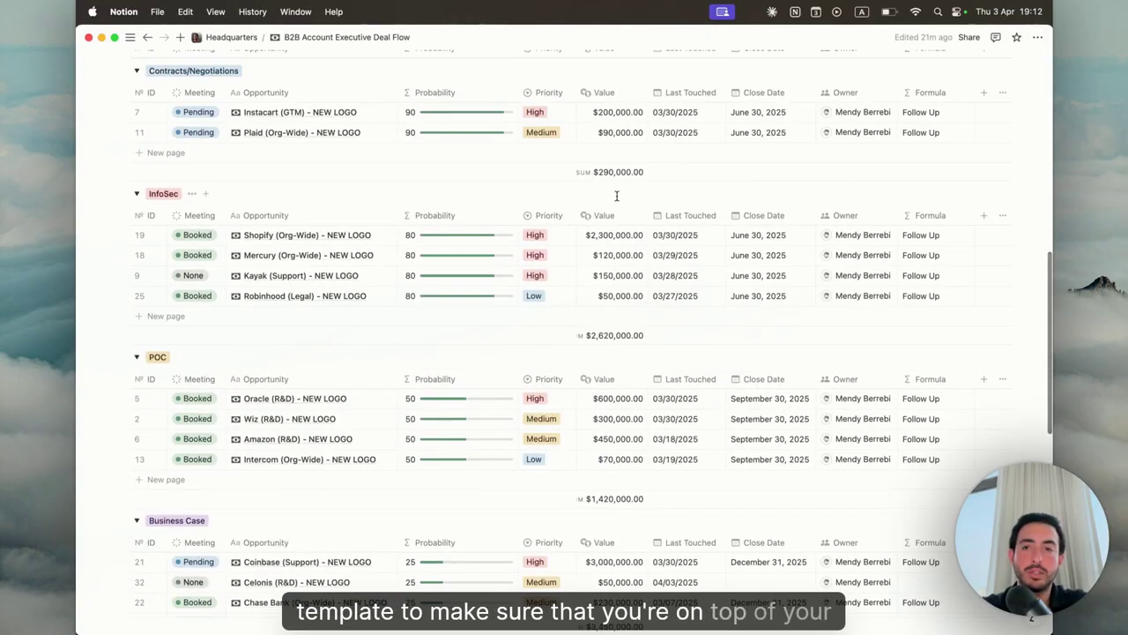
pyautogui.scroll(10, 617, 196)
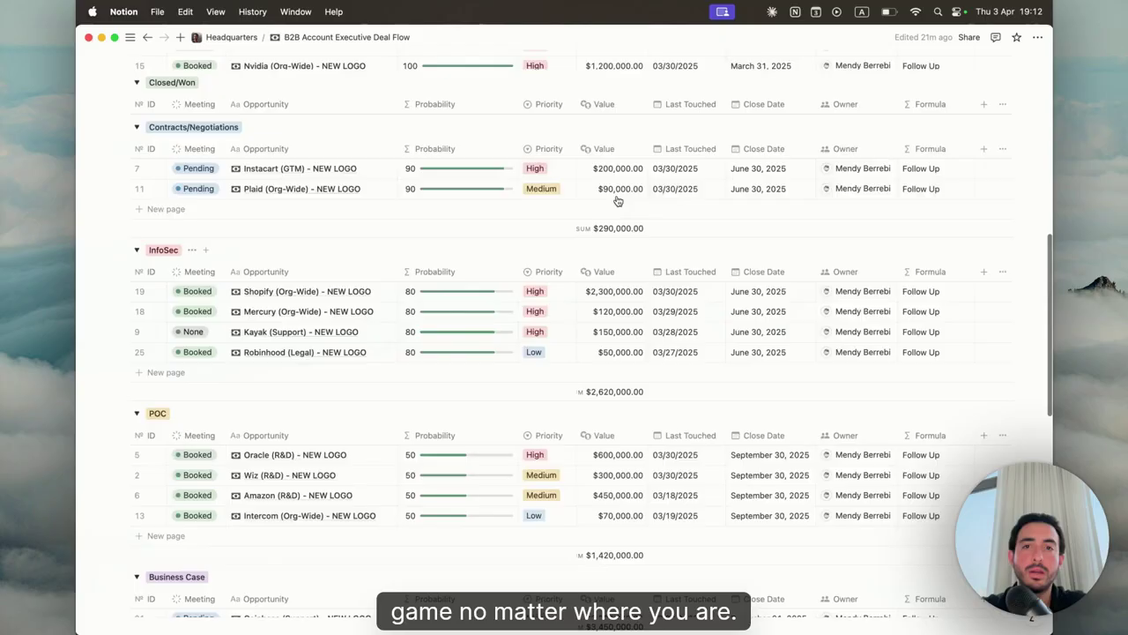
pyautogui.scroll(2, 635, 97)
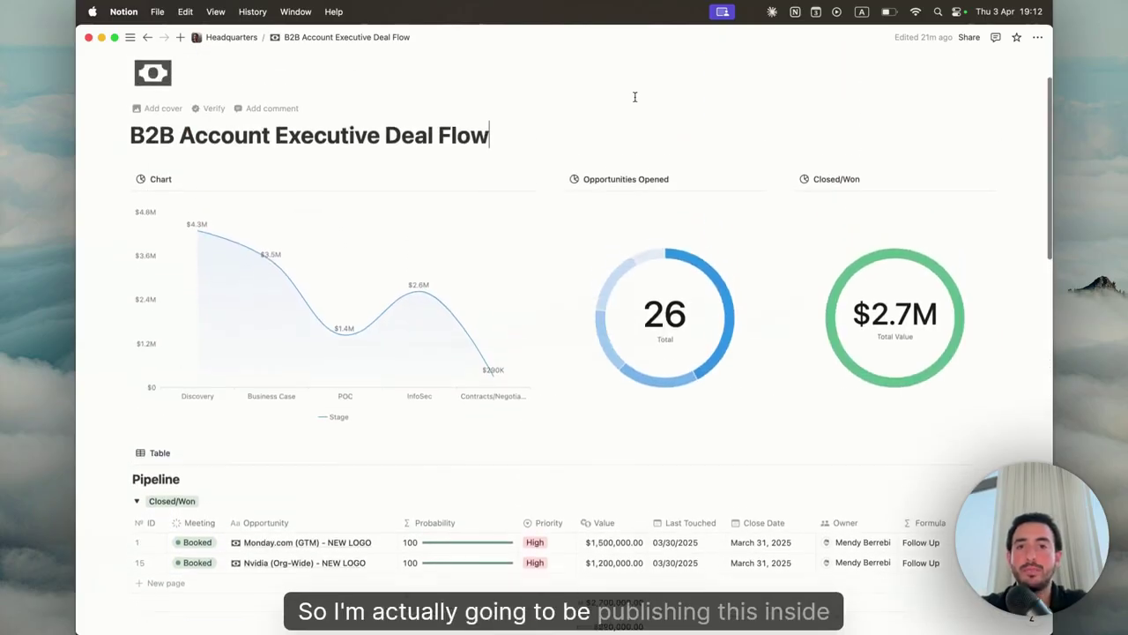